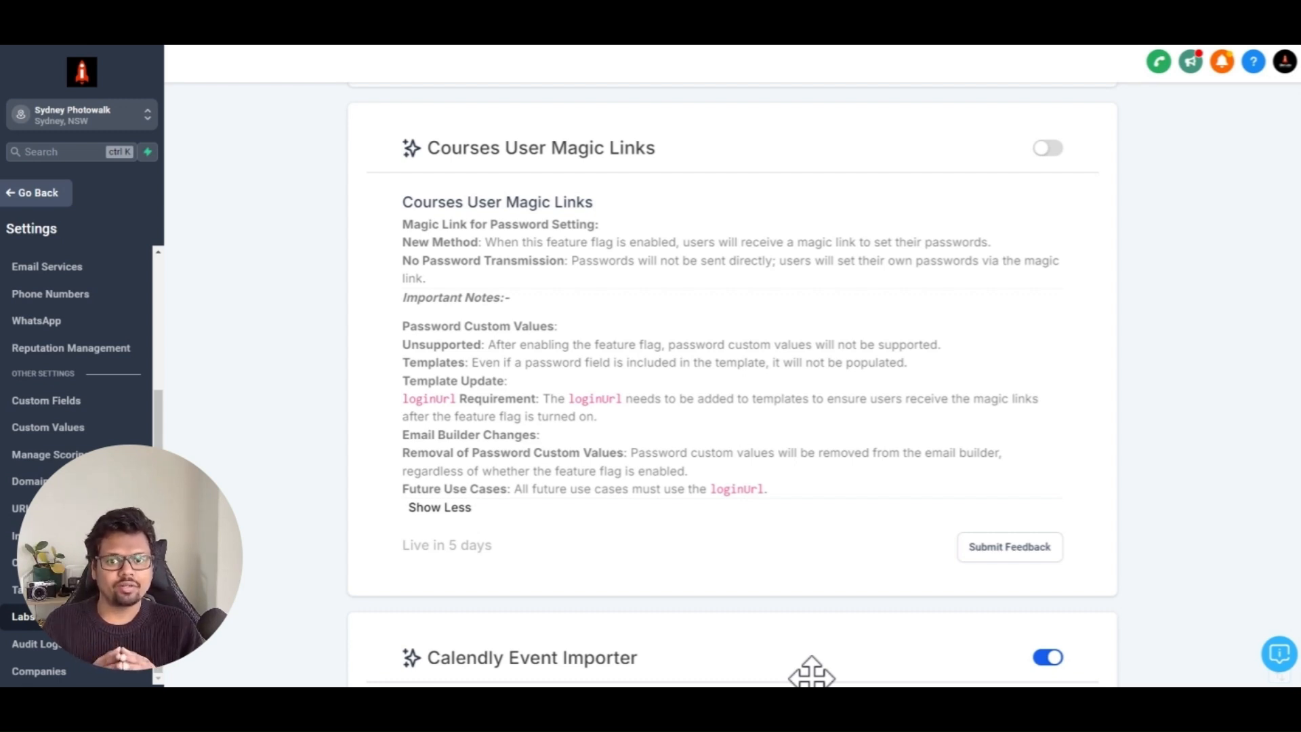
Step: Sign up for the Free offer at checkout by entering an email address and full name and proceeding to checkout
scroll(637, 447, up, 1)
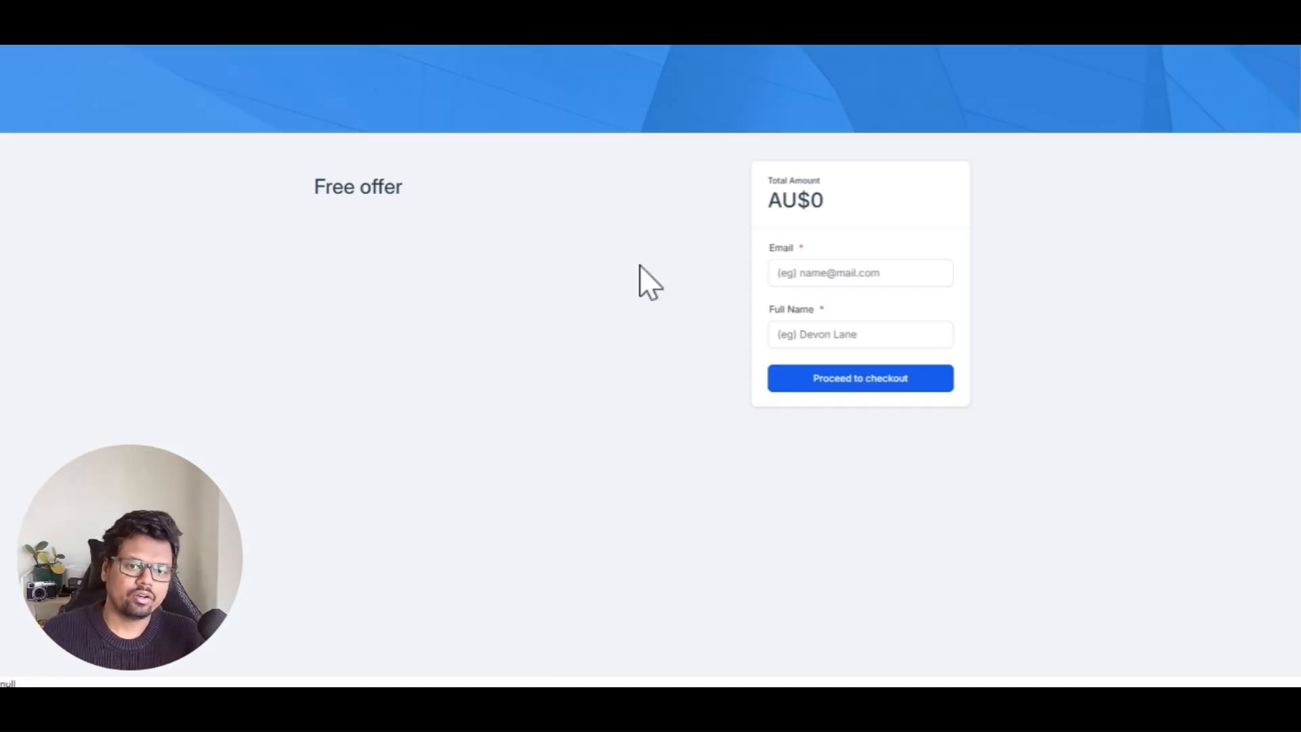
click(874, 271)
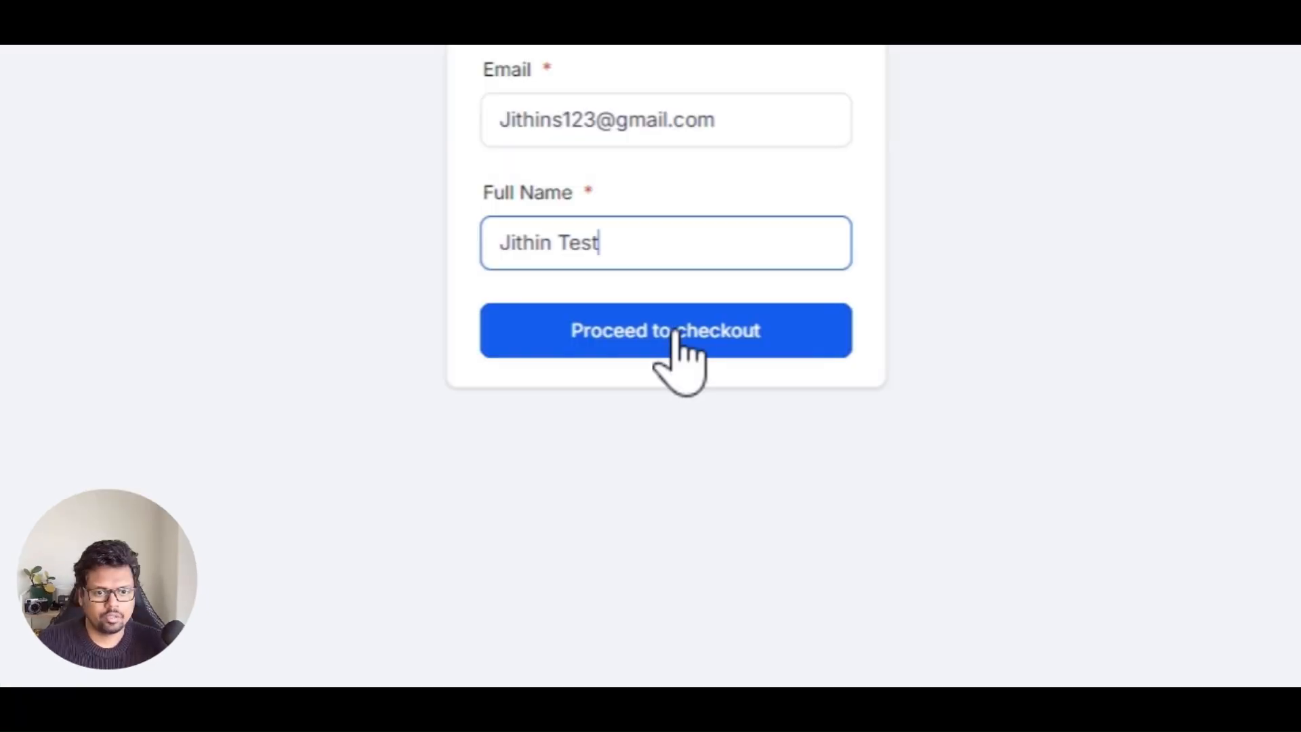
click(866, 379)
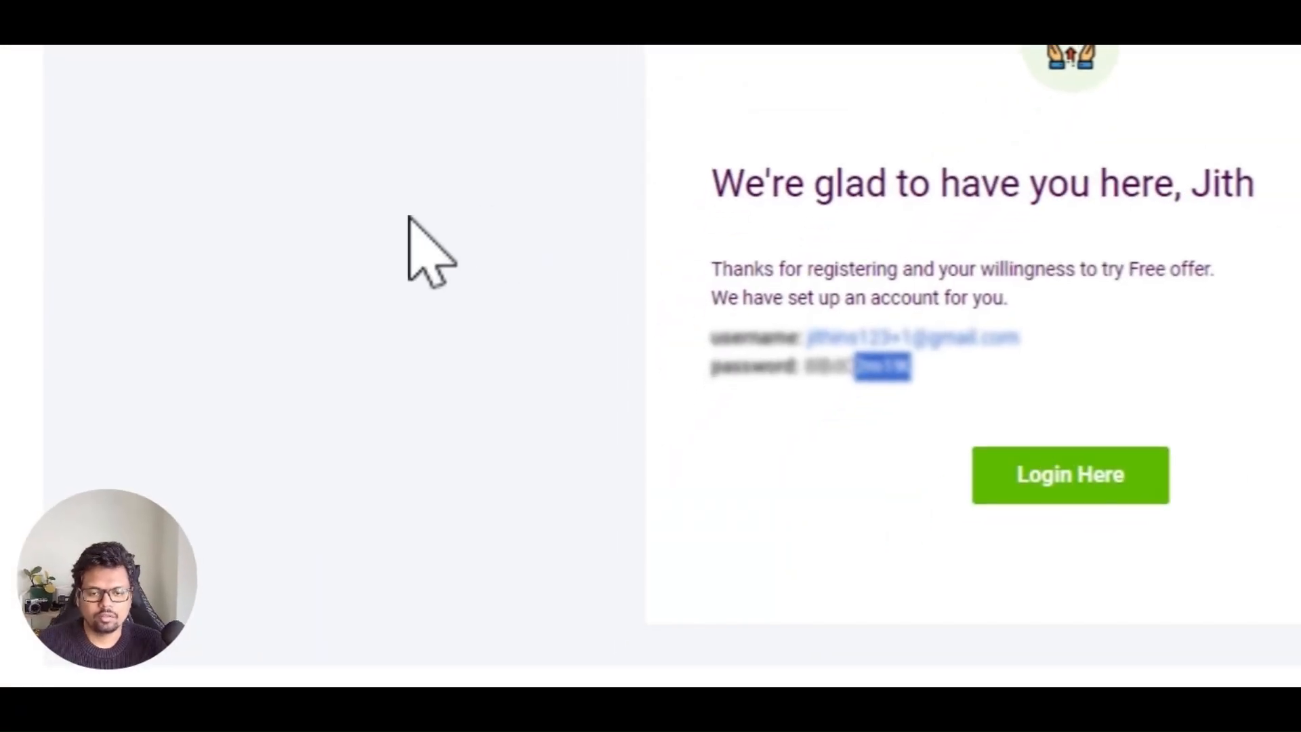
scroll(537, 291, down, 2)
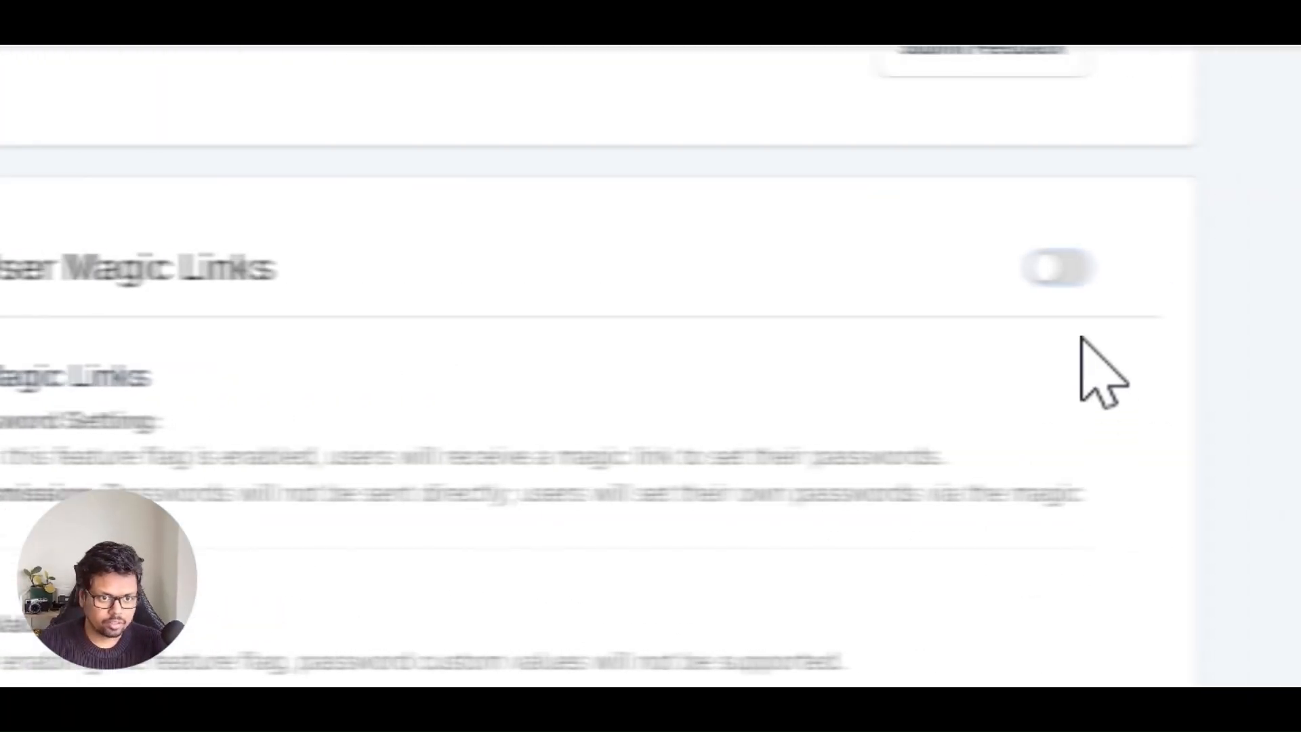
click(1047, 268)
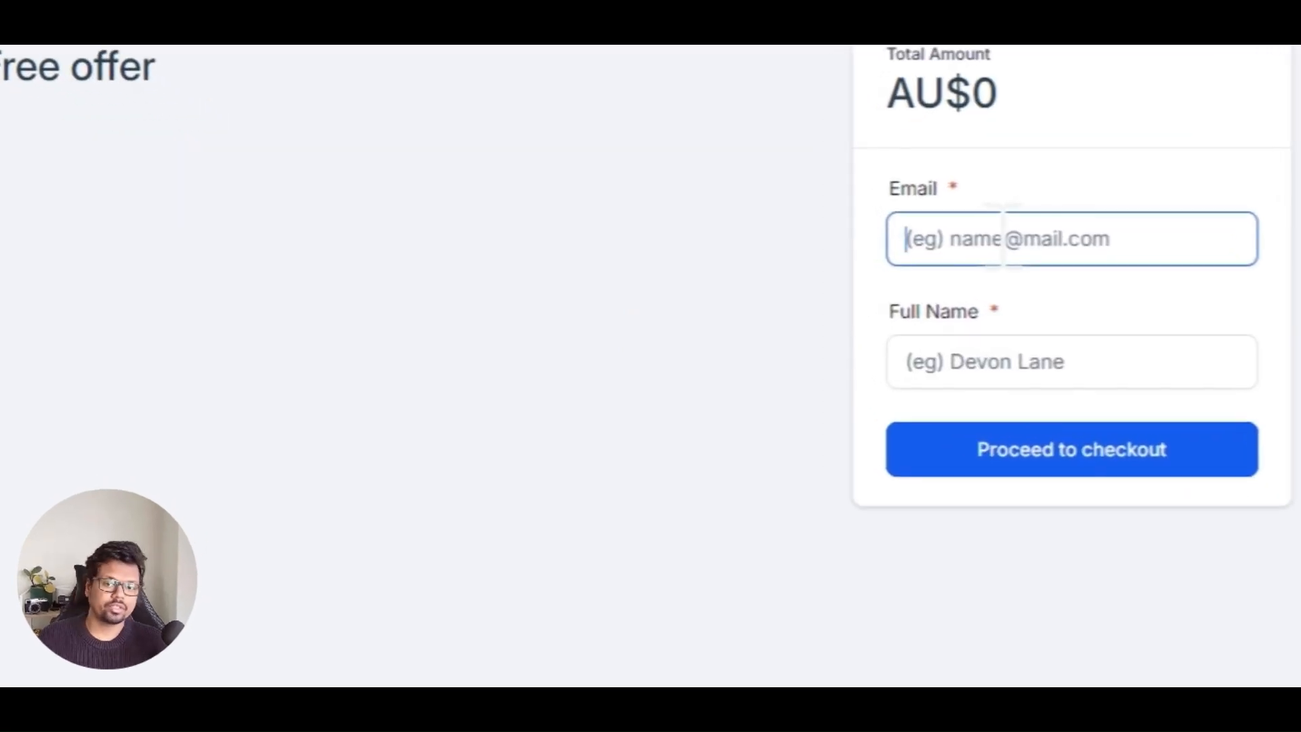
text(jithins)
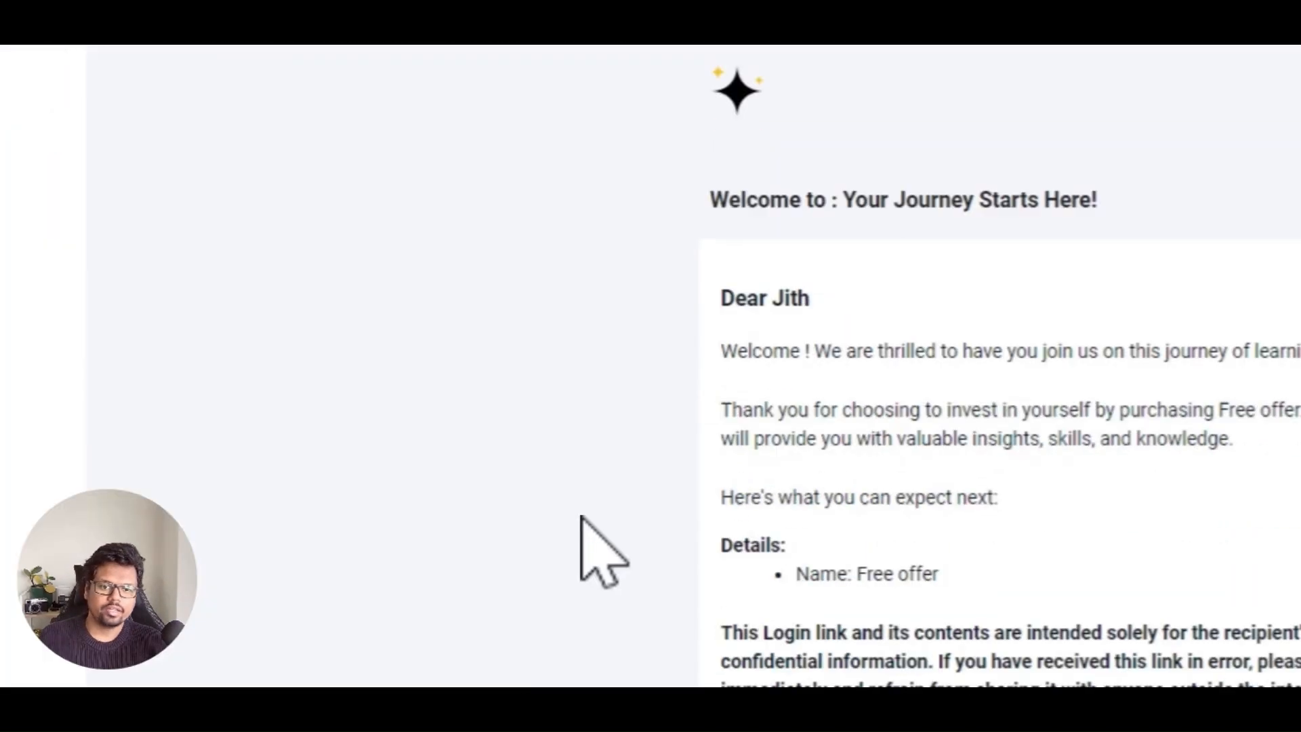
scroll(581, 517, down, 2)
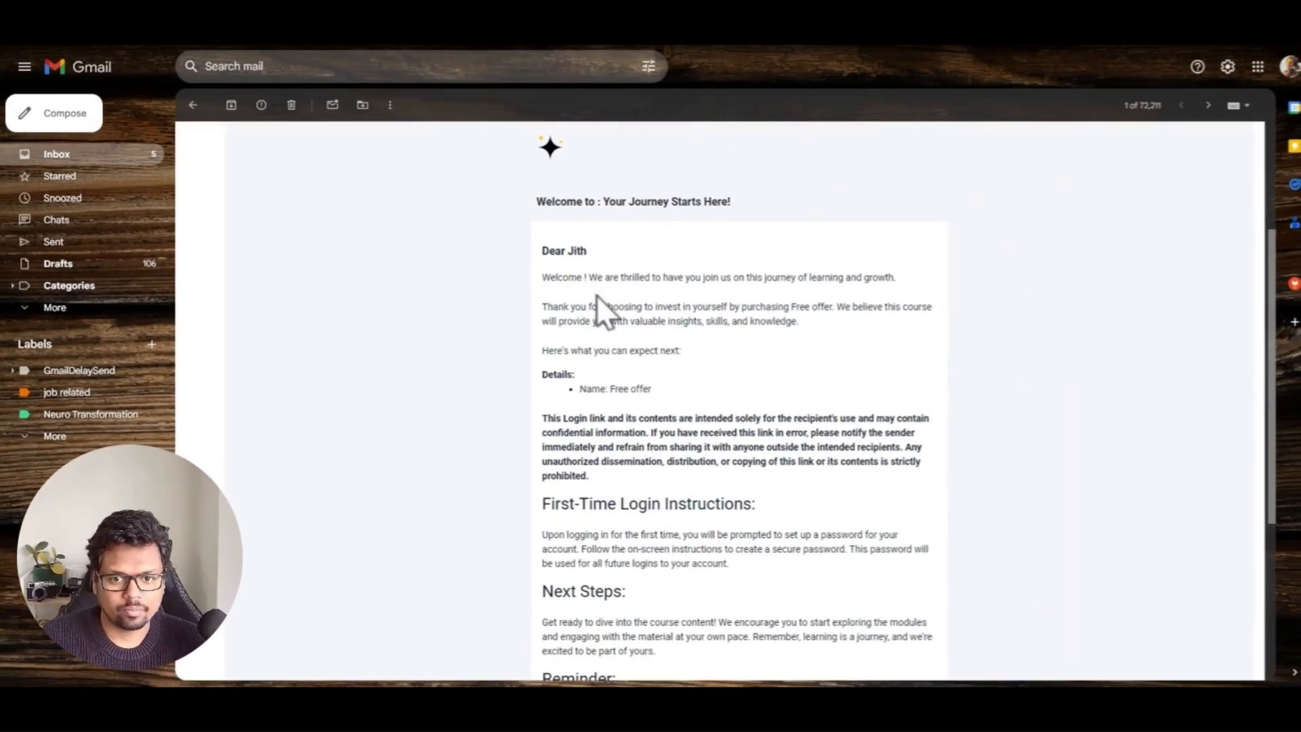
Step: Scroll through the welcome email in the inbox and open its Login link
scroll(573, 319, down, 1)
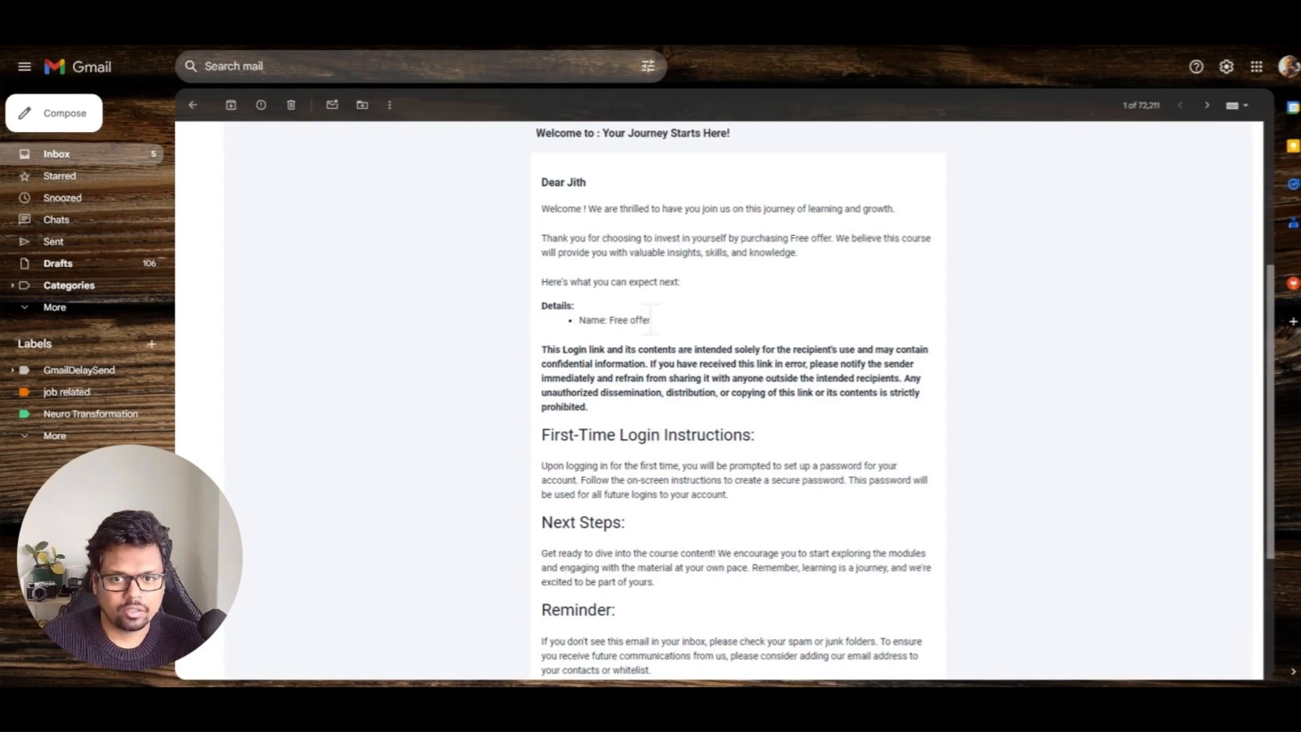
scroll(647, 324, down, 1)
scroll(637, 327, down, 2)
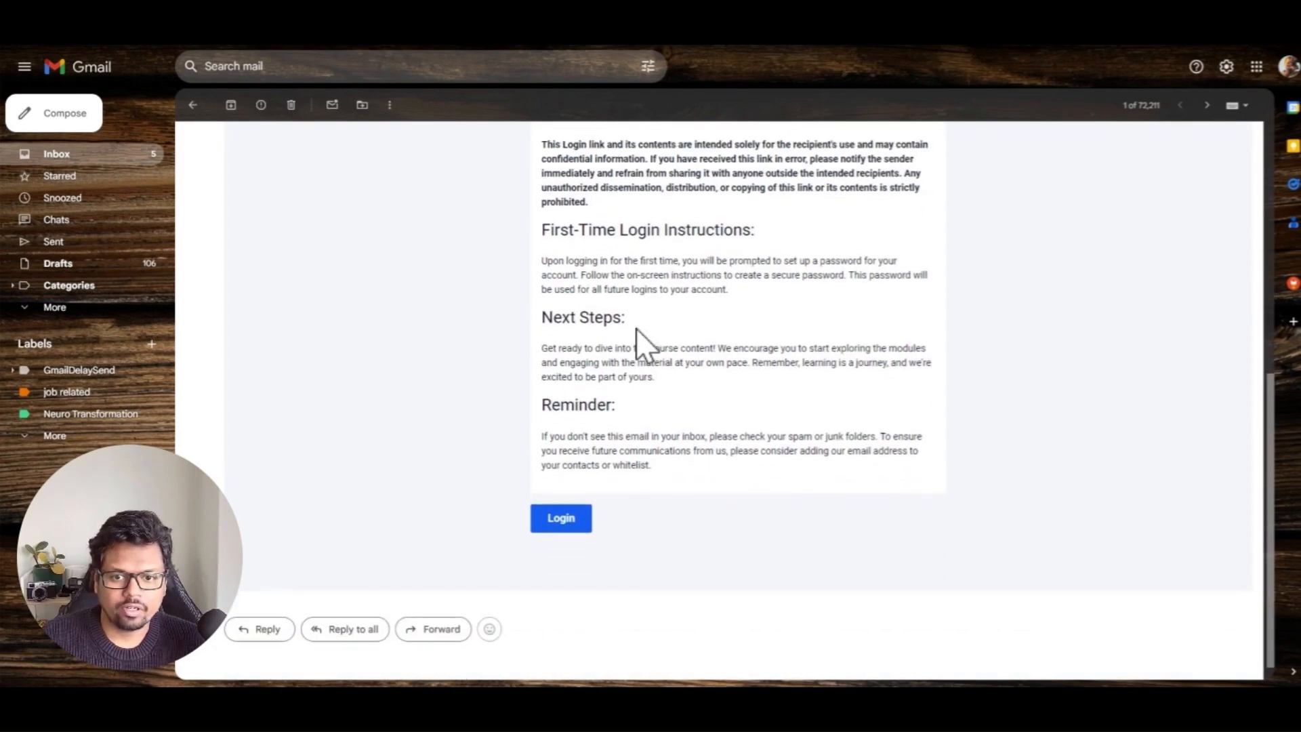
click(557, 520)
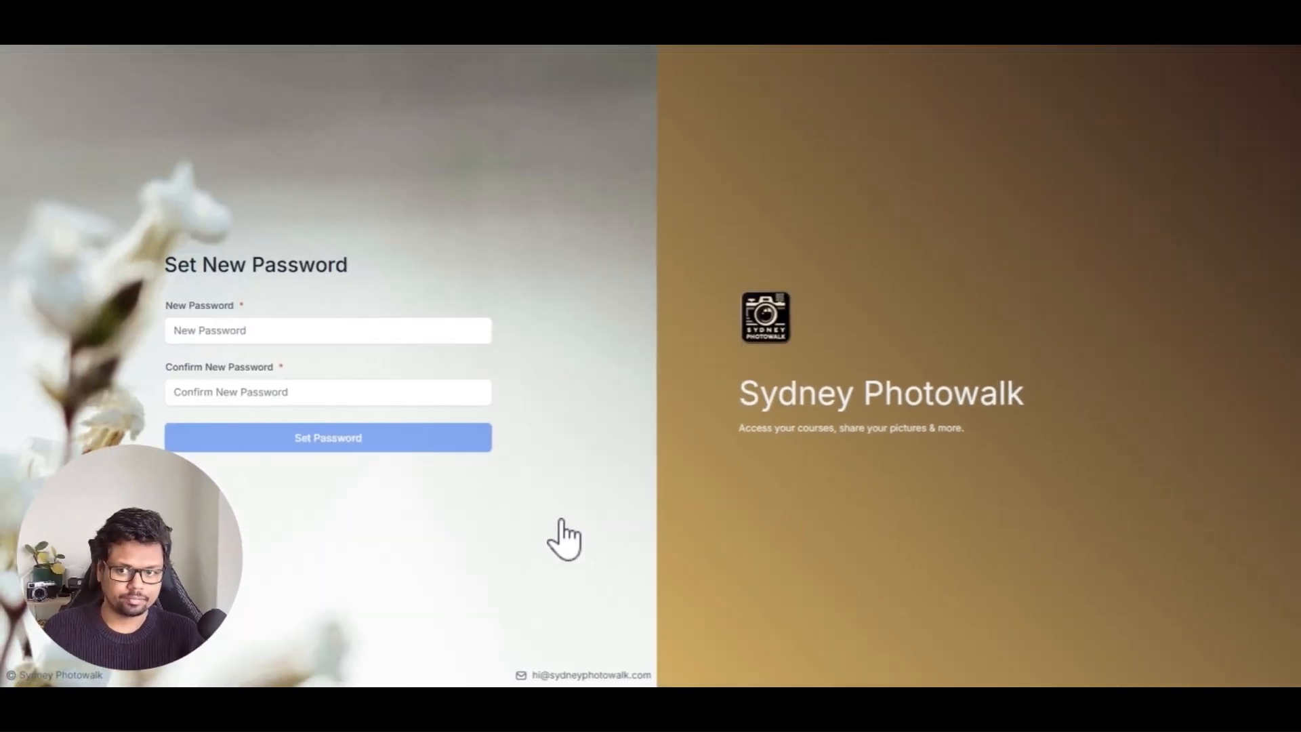
Step: Enter the new account password, submit it with Set Password, and decline saving it in the browser
click(205, 332)
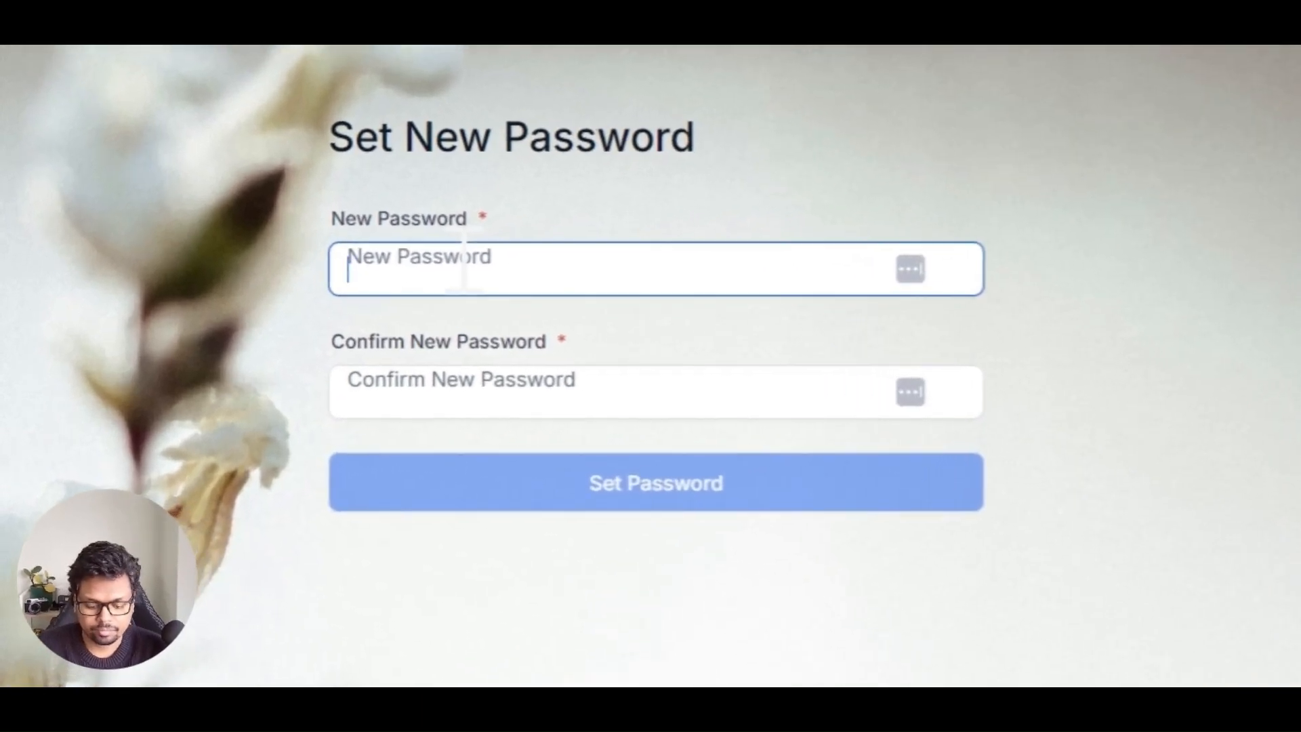
text(••••••)
click(522, 485)
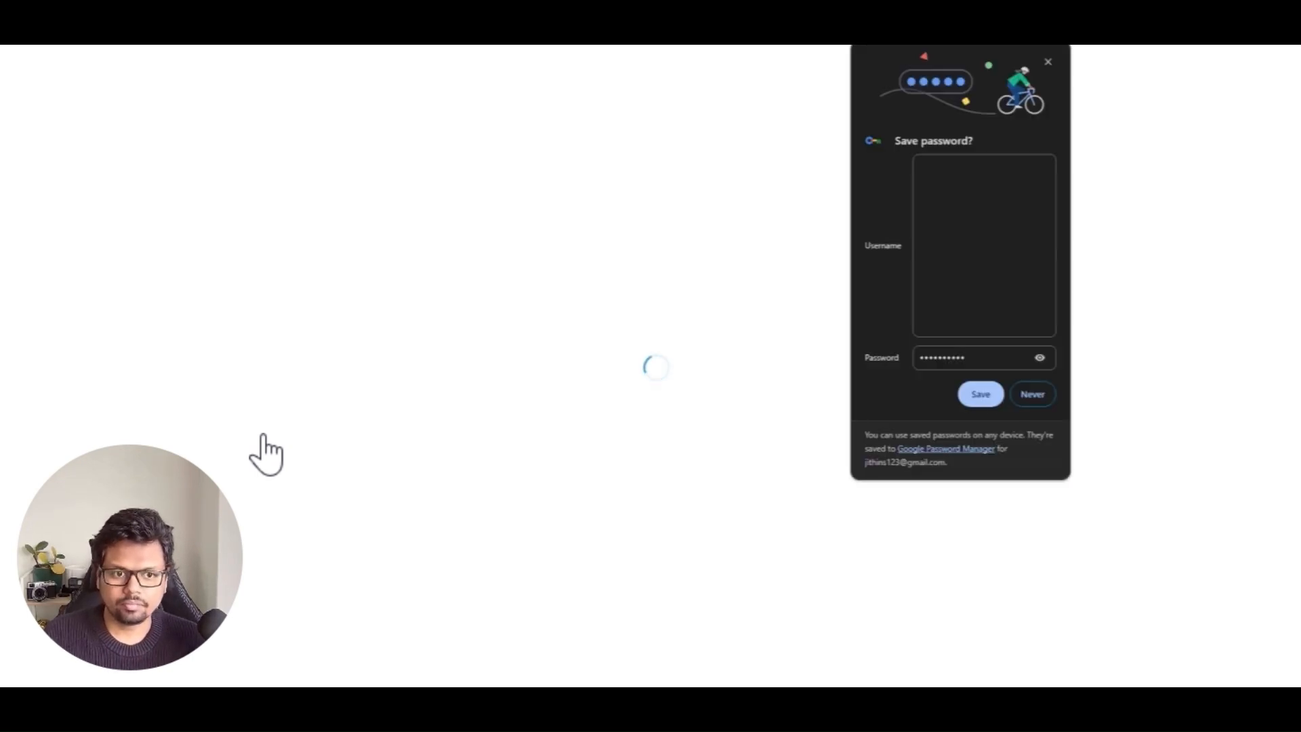
click(1033, 394)
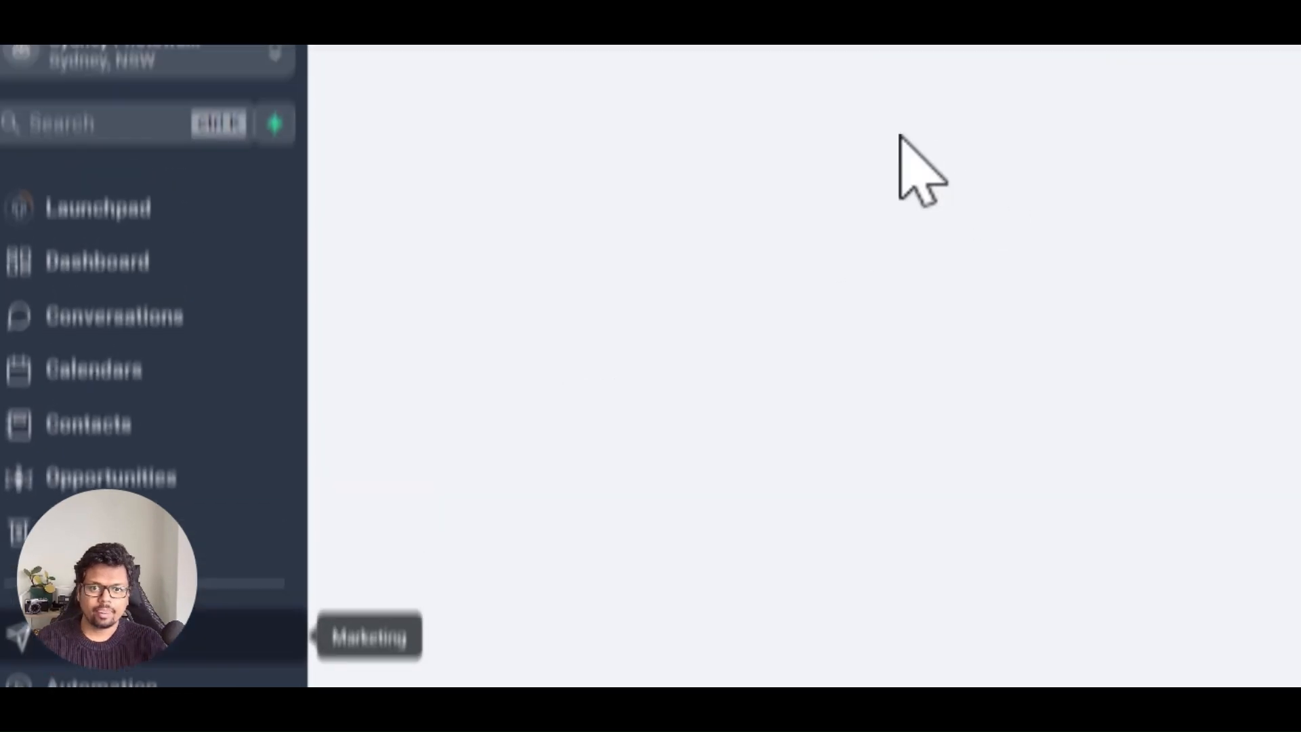
mouse_move(743, 151)
click(716, 267)
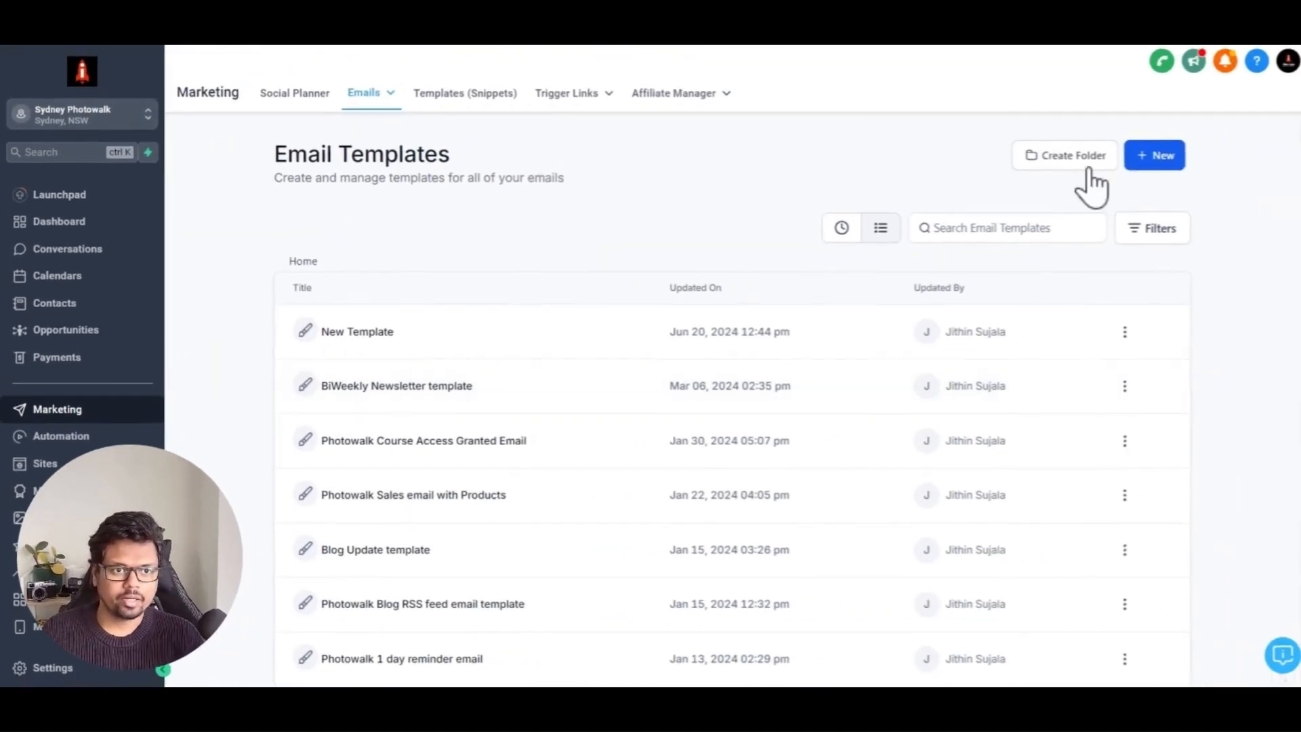
click(1152, 160)
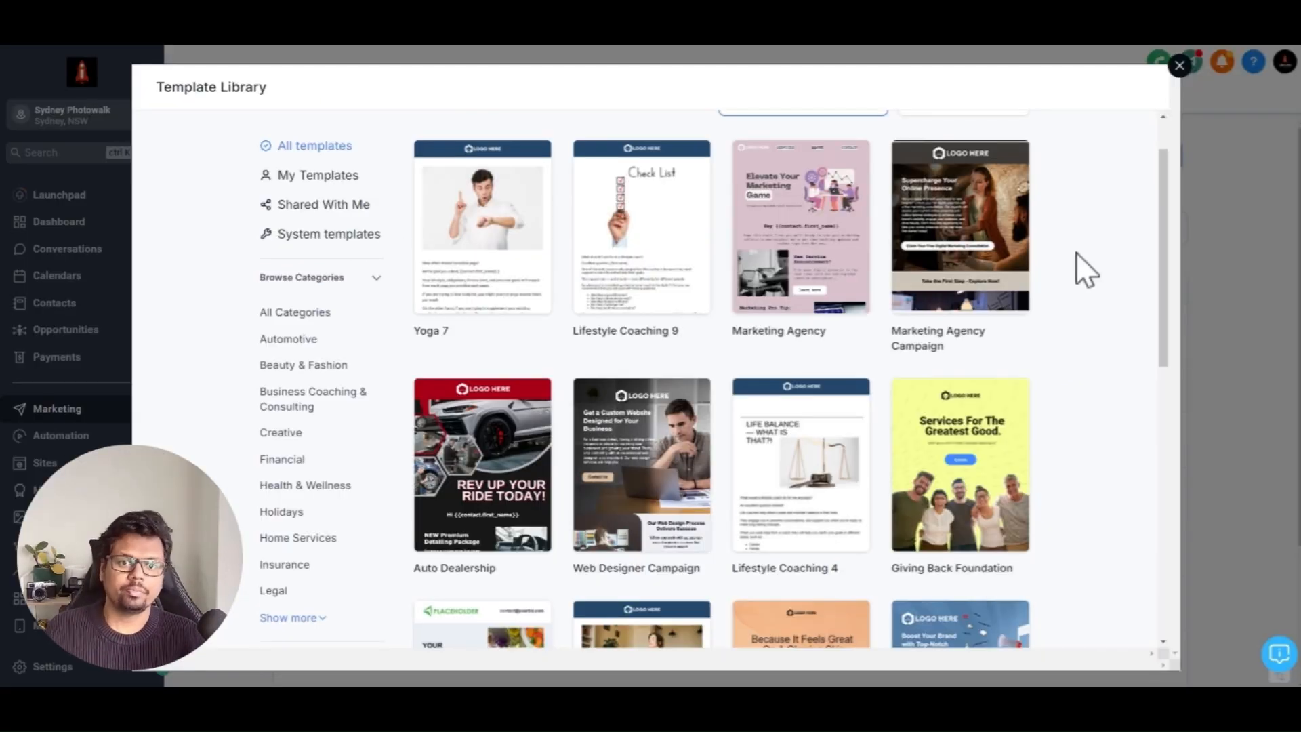
Step: Choose the Giving Back Foundation template from the library and continue to the editor
scroll(1083, 271, down, 3)
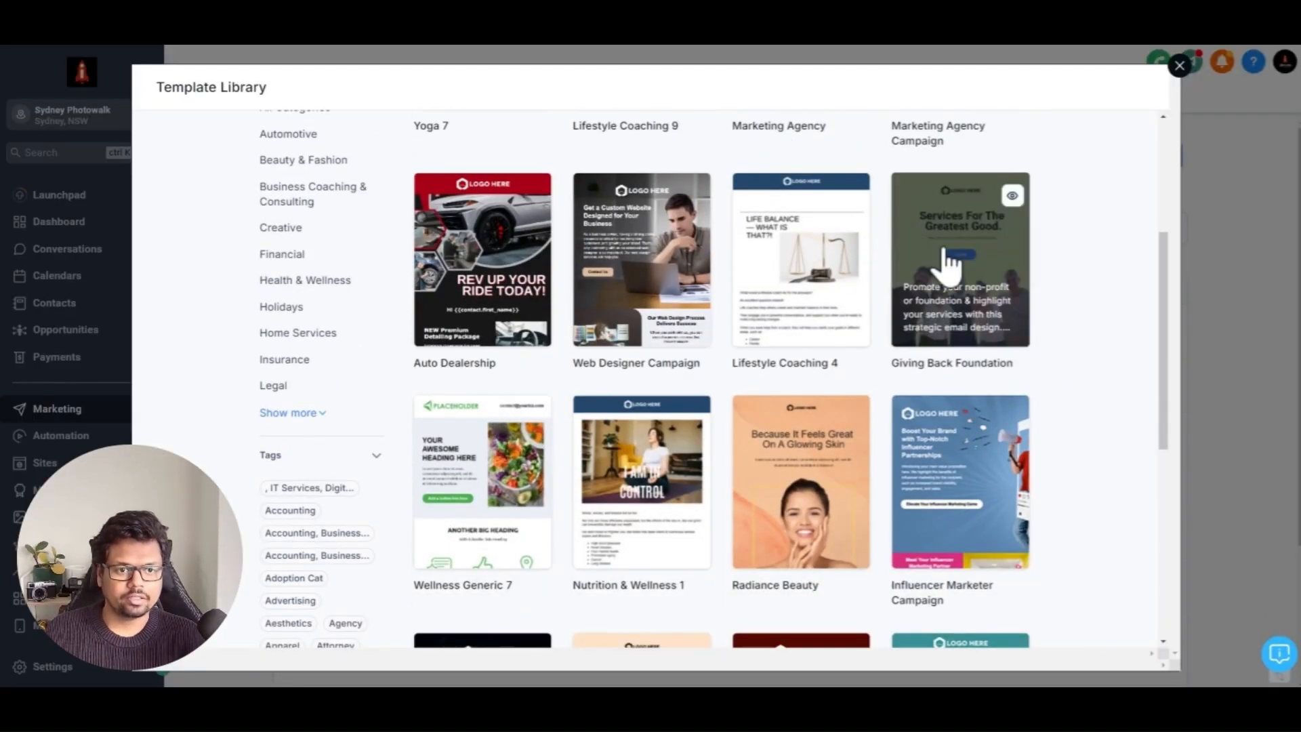
click(1011, 195)
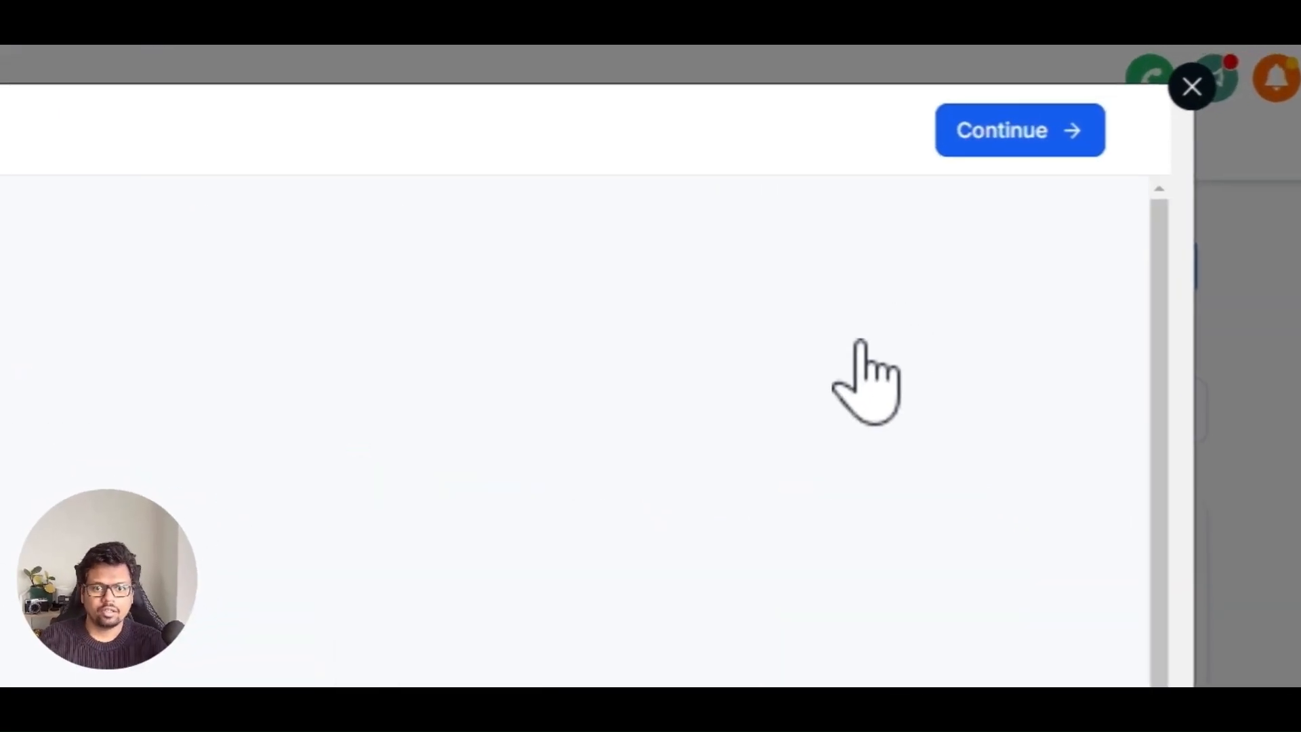
click(996, 136)
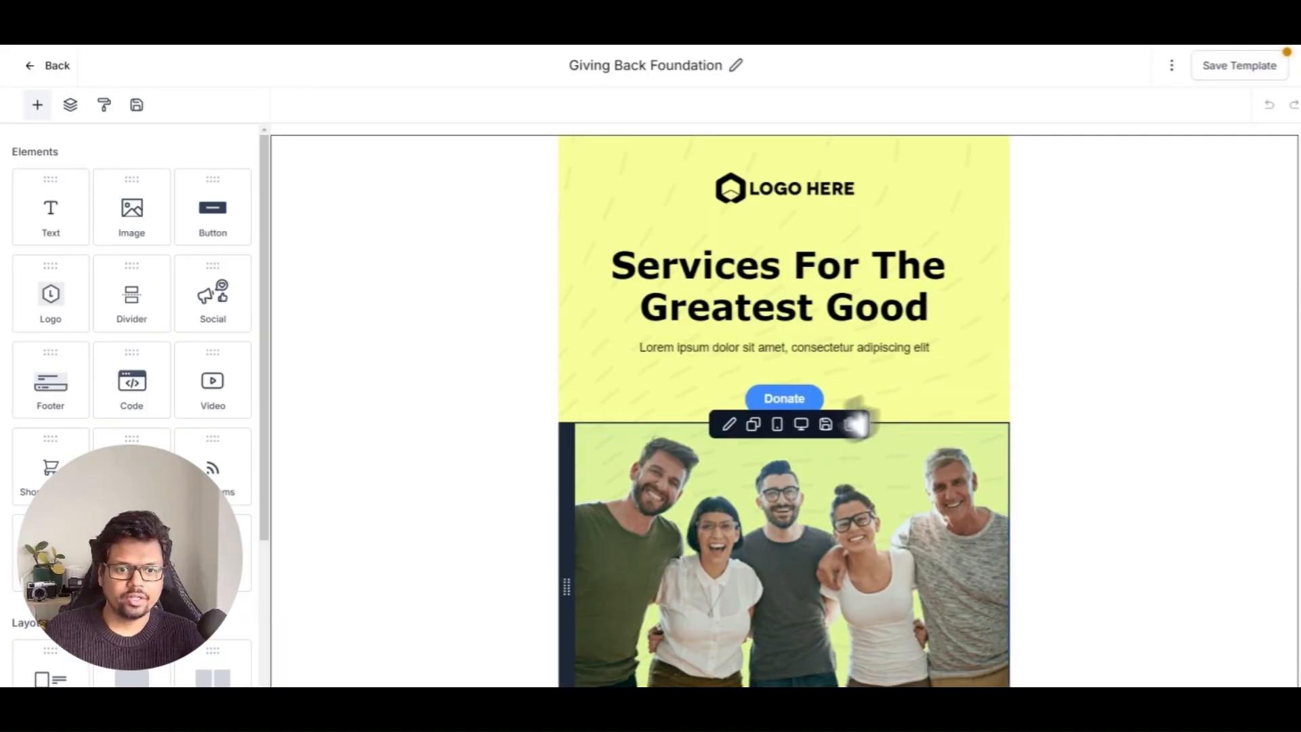
Step: Change the Donate button's text to "Login Here"
click(779, 401)
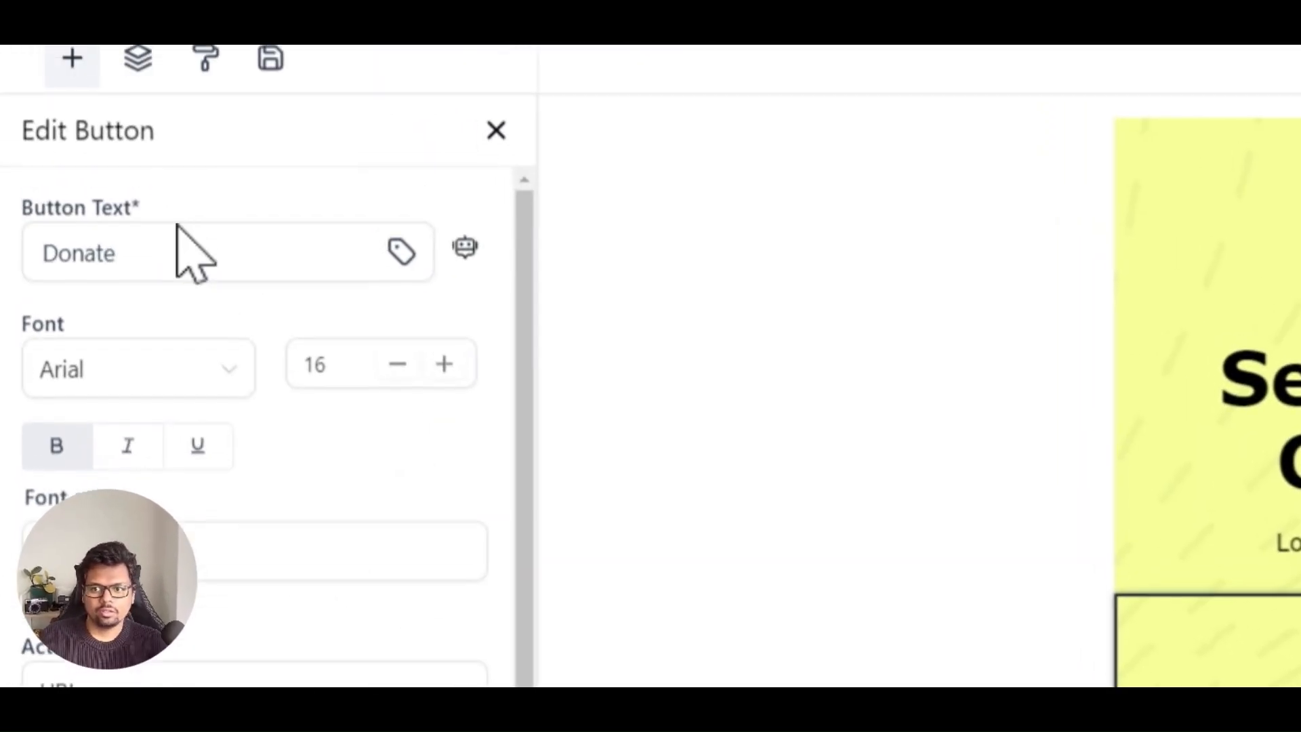
double_click(123, 252)
text(Login)
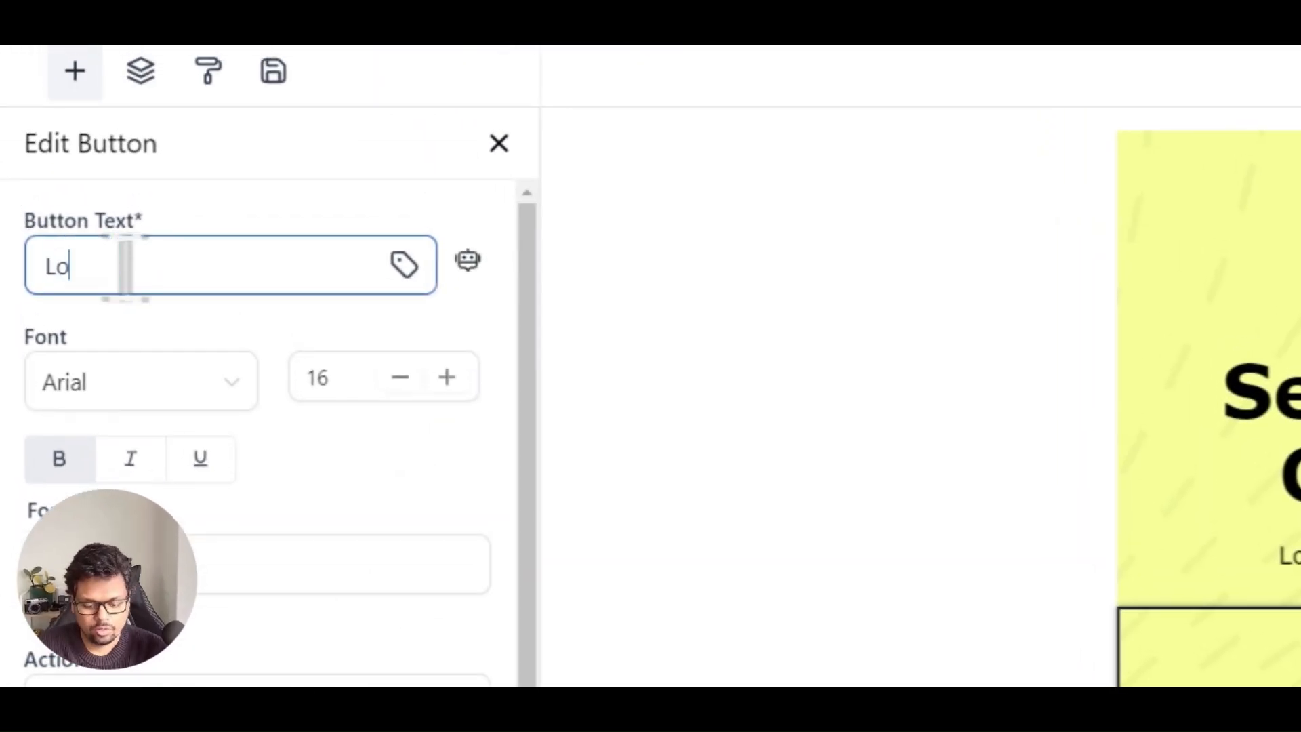
text( Here)
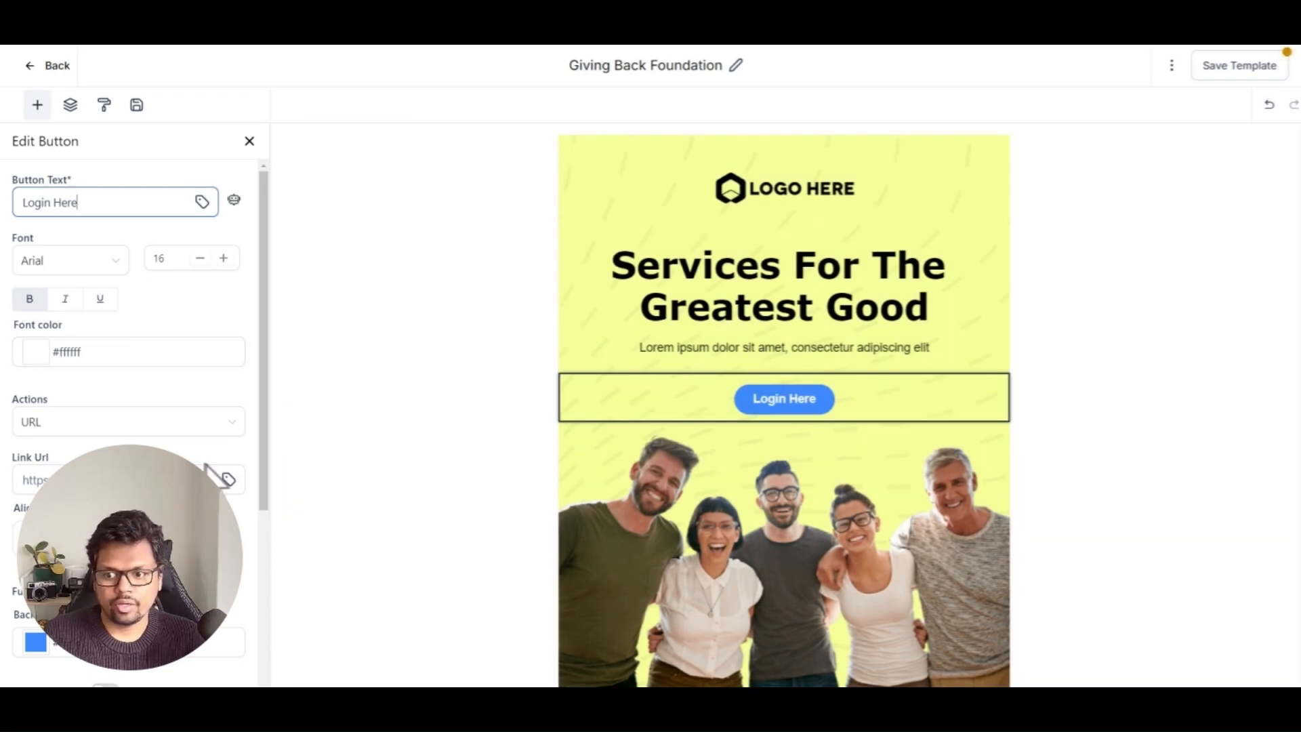
Step: Set the button's link to the Membership Contacts Login Url (Magic Link) custom value and save the template
click(228, 479)
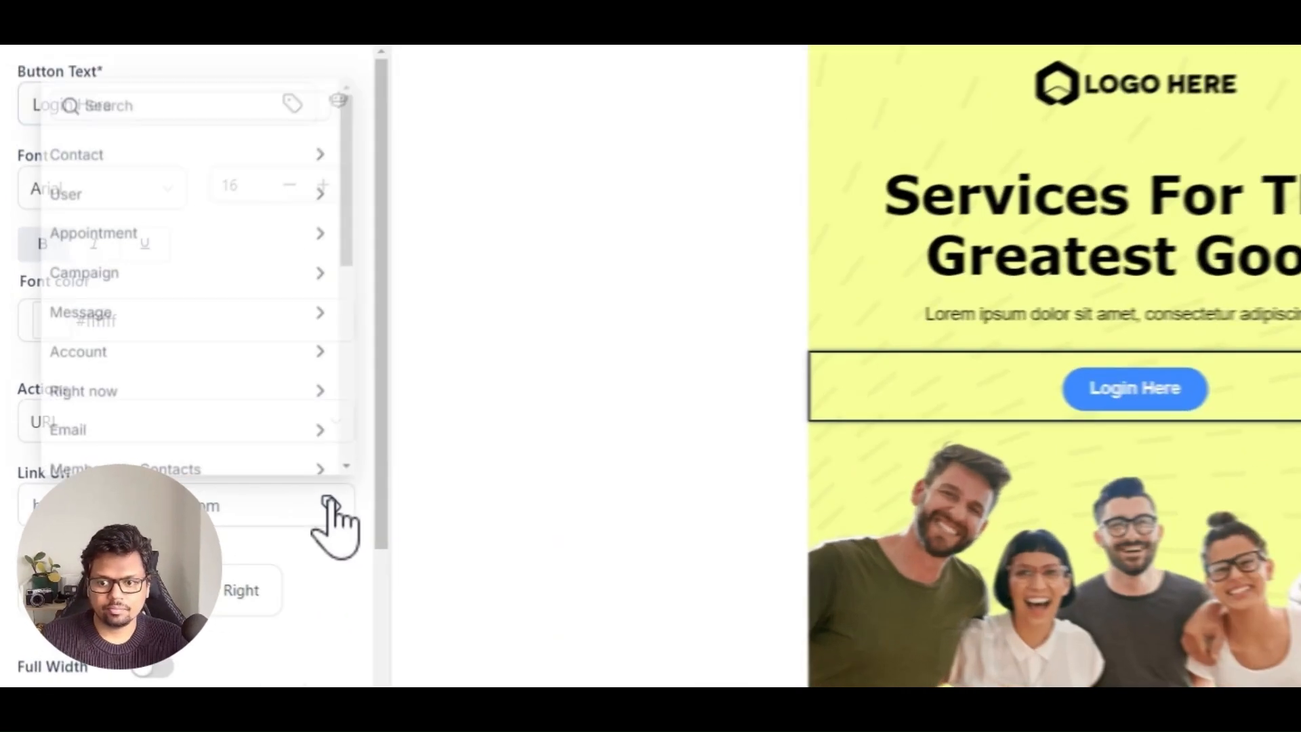
scroll(155, 355, down, 2)
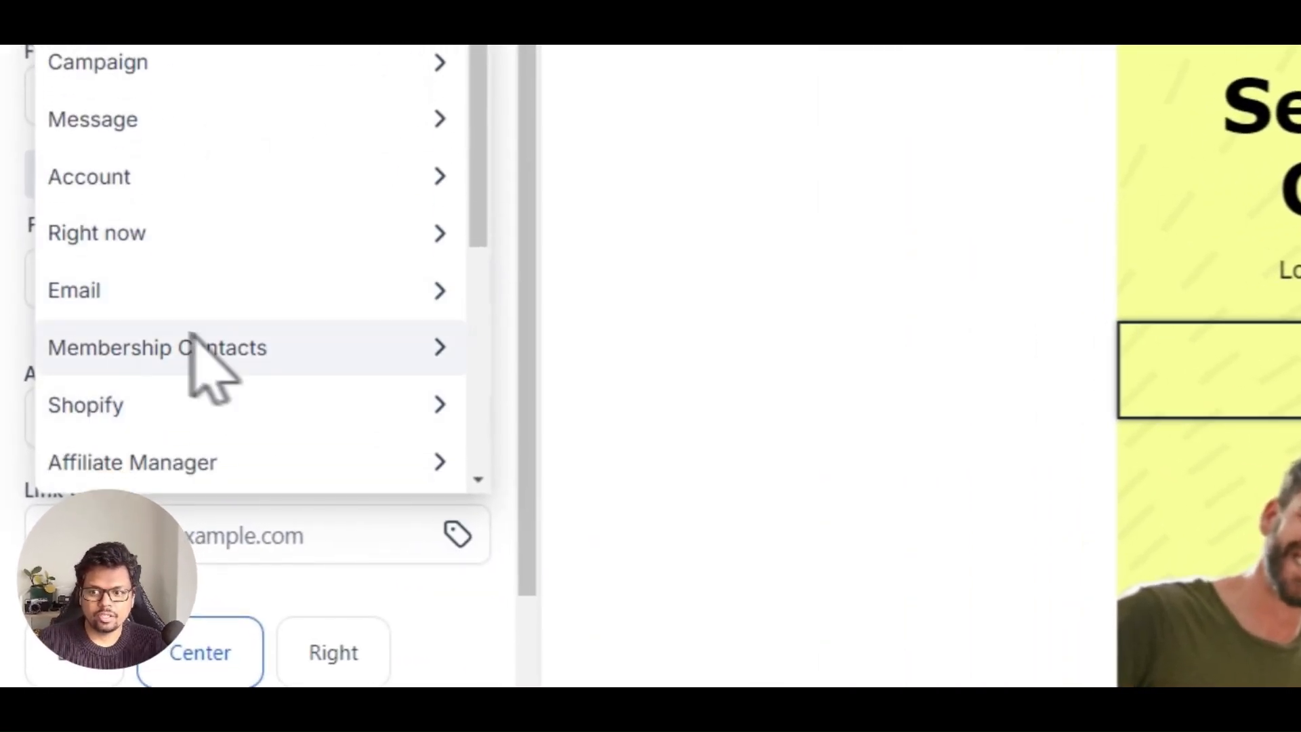
click(129, 353)
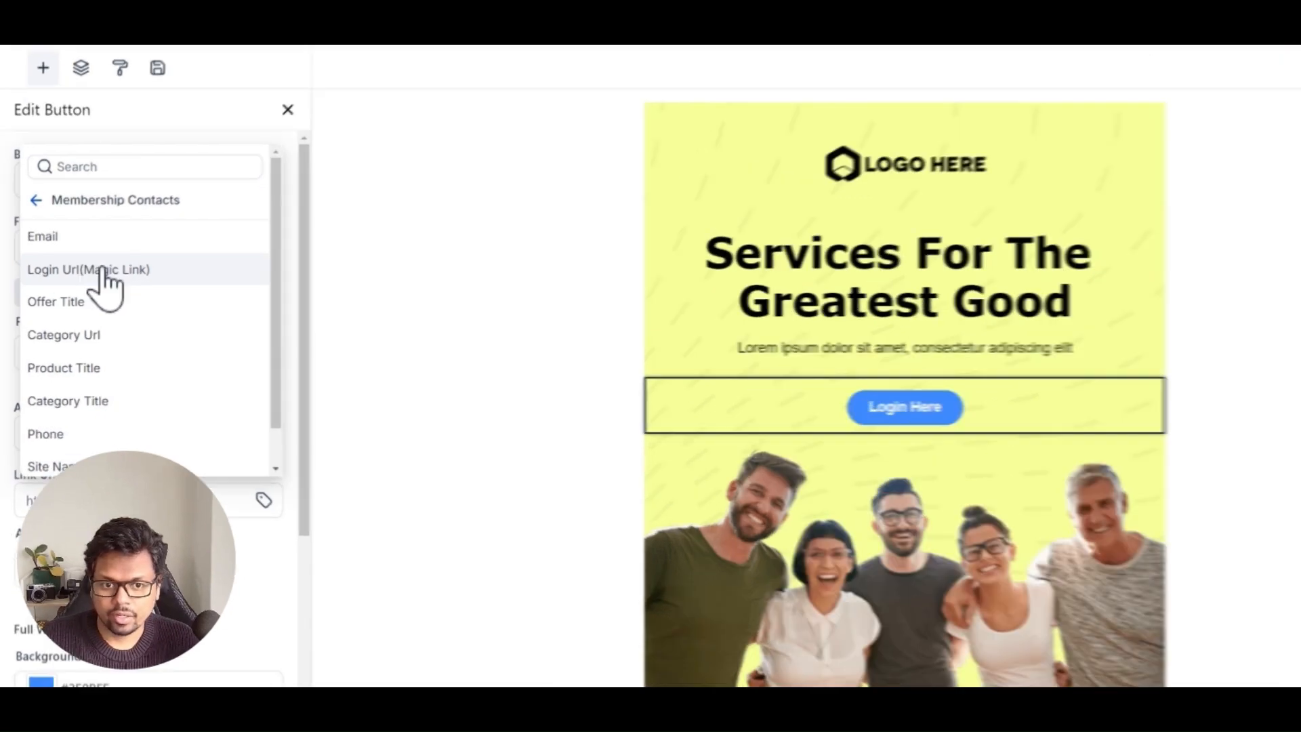
click(94, 285)
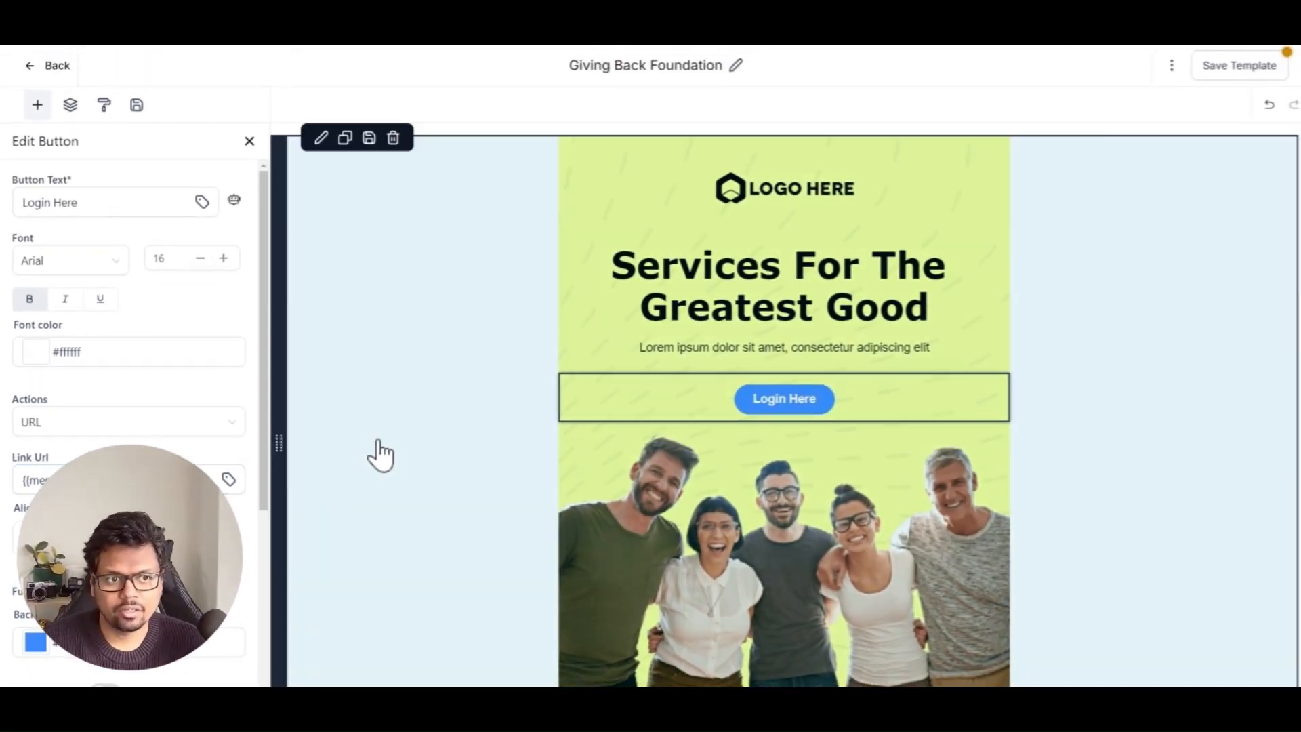
click(1210, 81)
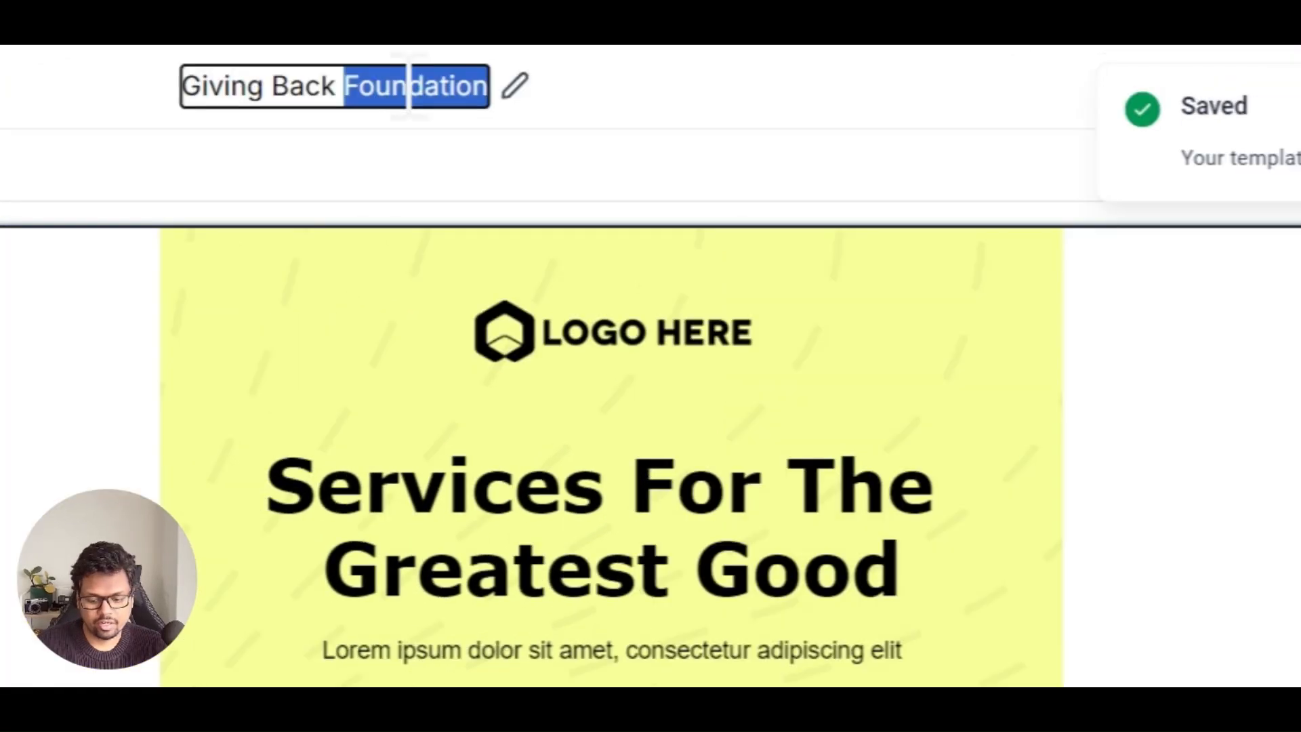
Step: Rename the template to "Login to courses" and save it
triple_click(409, 85)
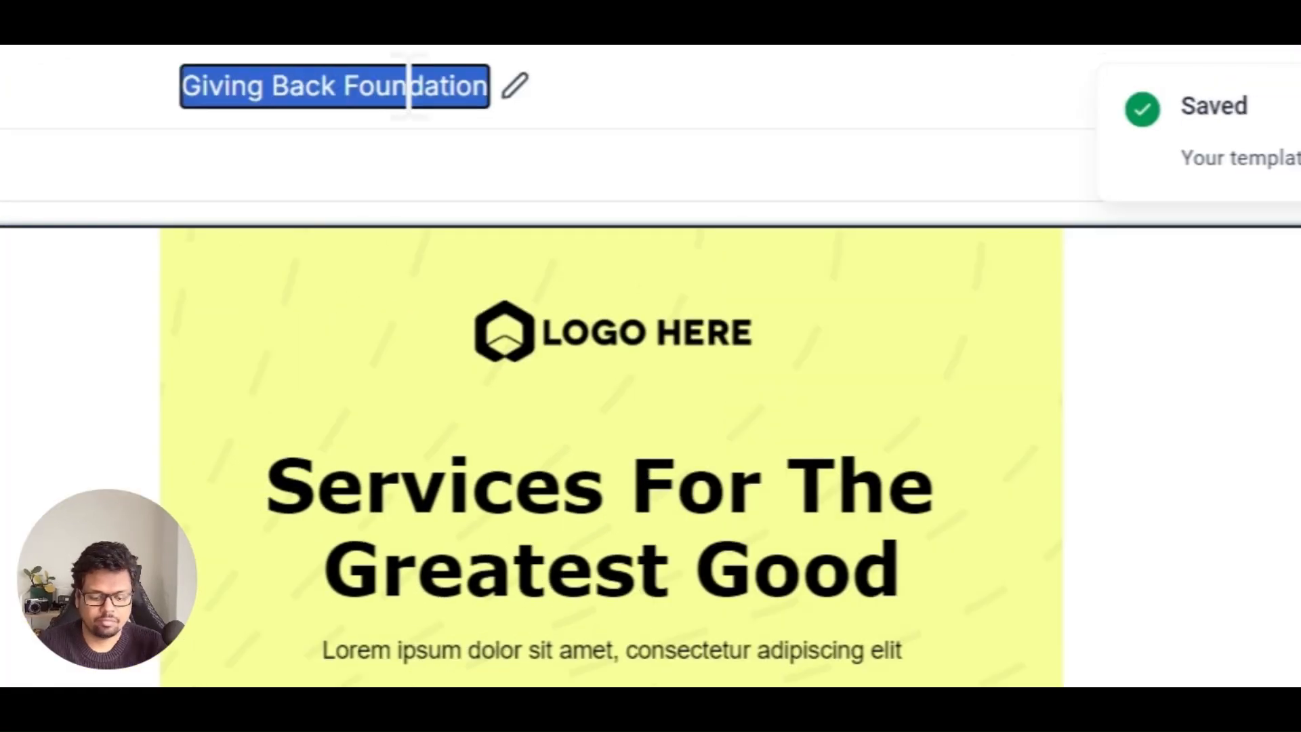
text(Login to cour)
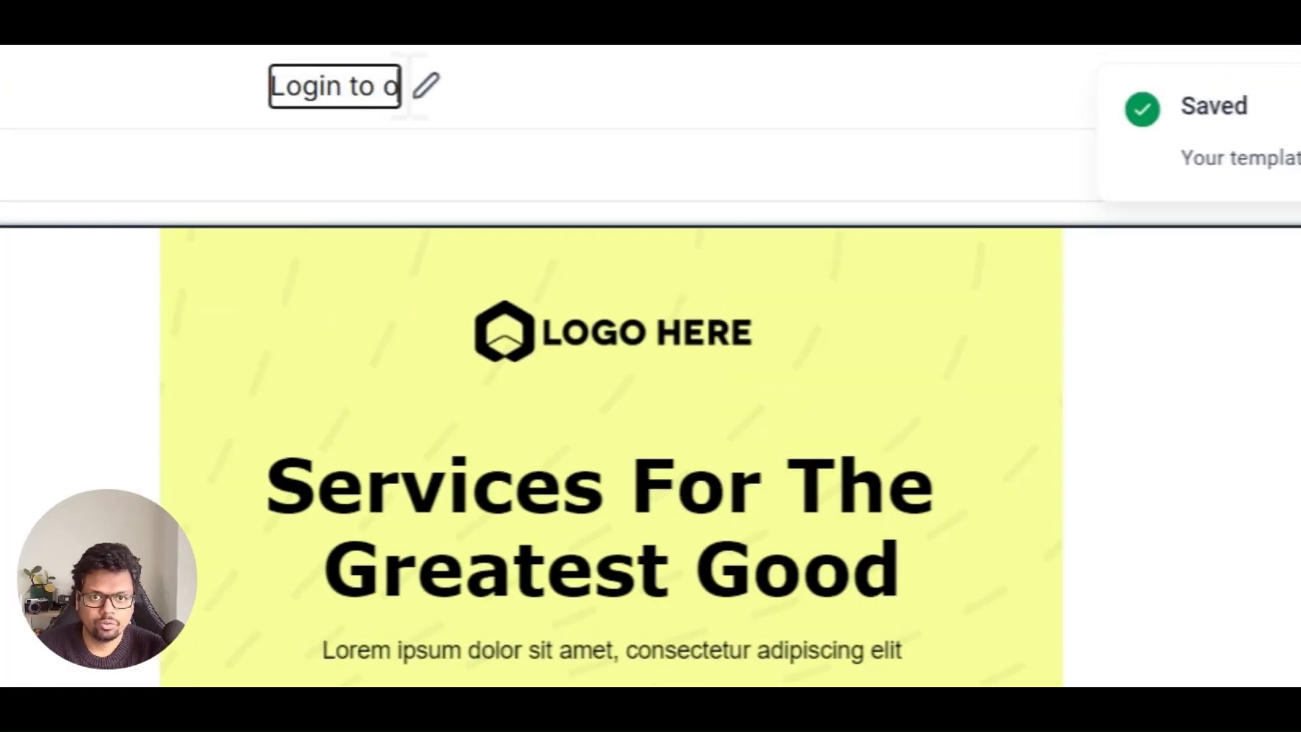
text(ses)
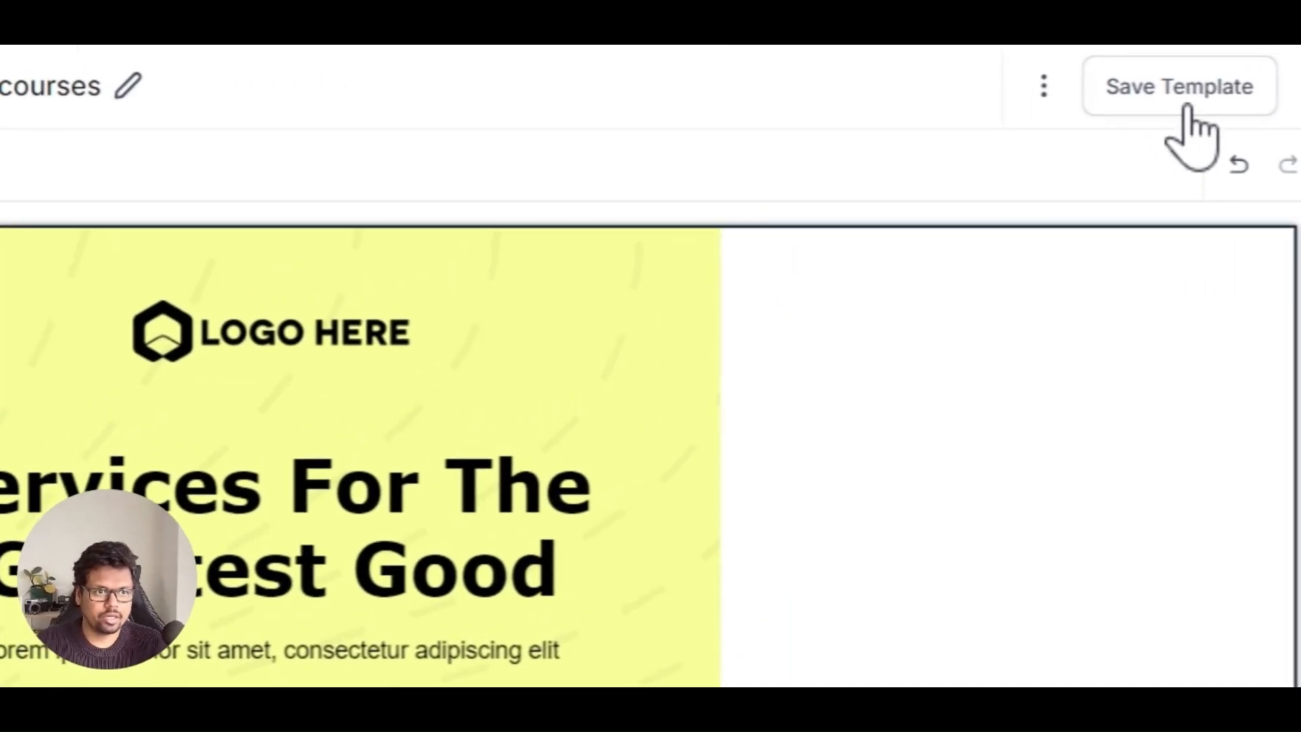
click(1241, 71)
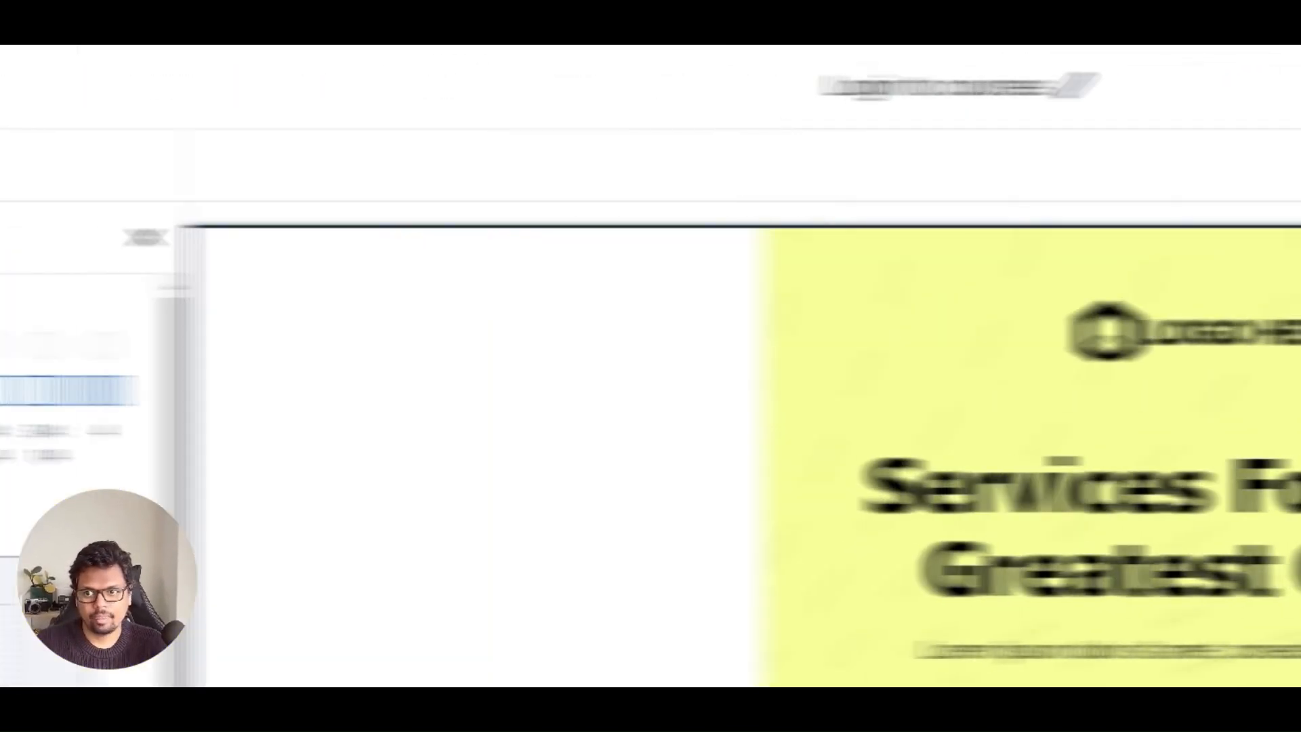
Step: Leave the editor and open the Email Settings page in the Memberships courses settings
click(90, 85)
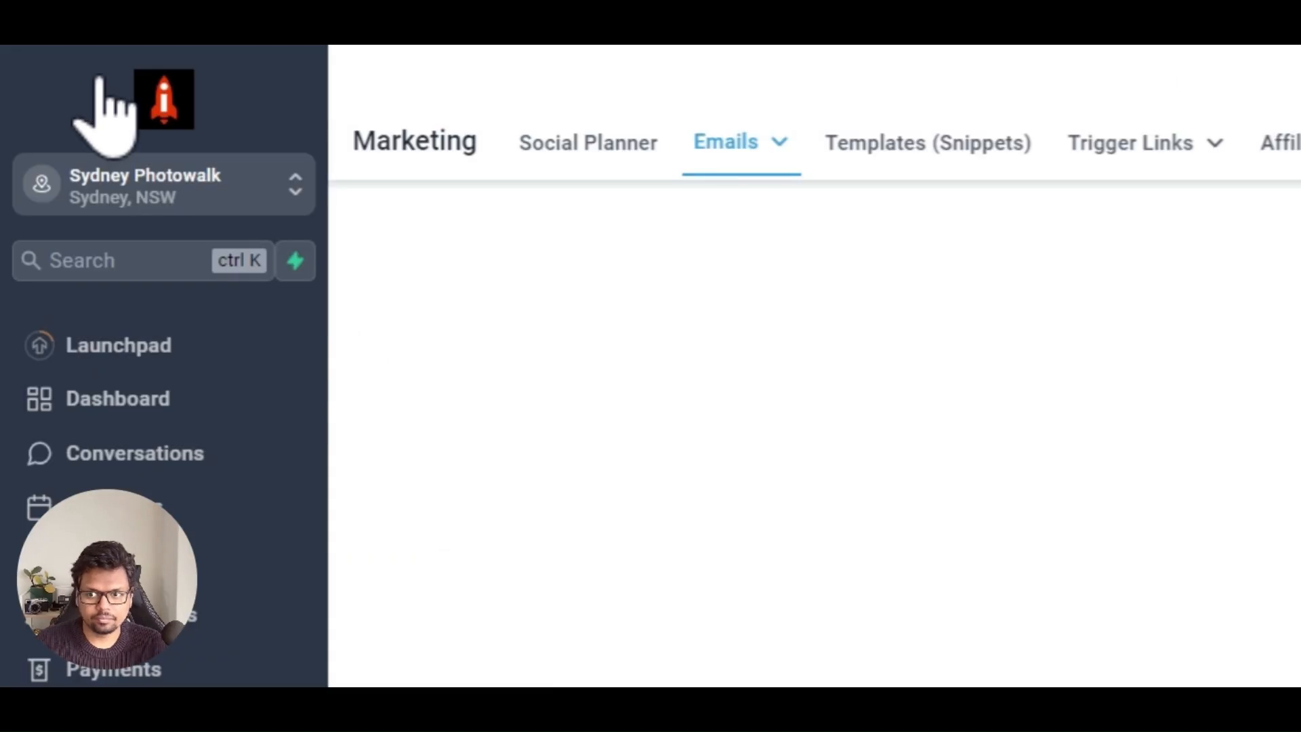
scroll(109, 344, down, 2)
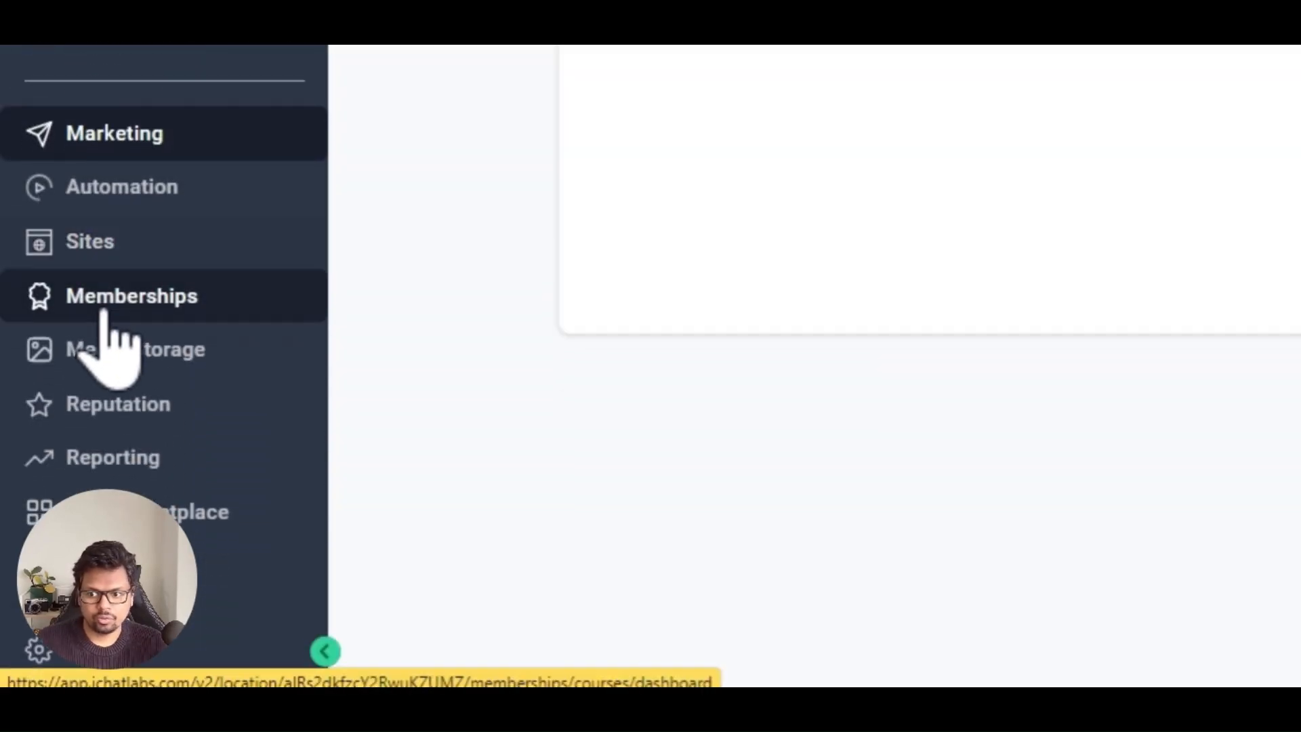
click(108, 302)
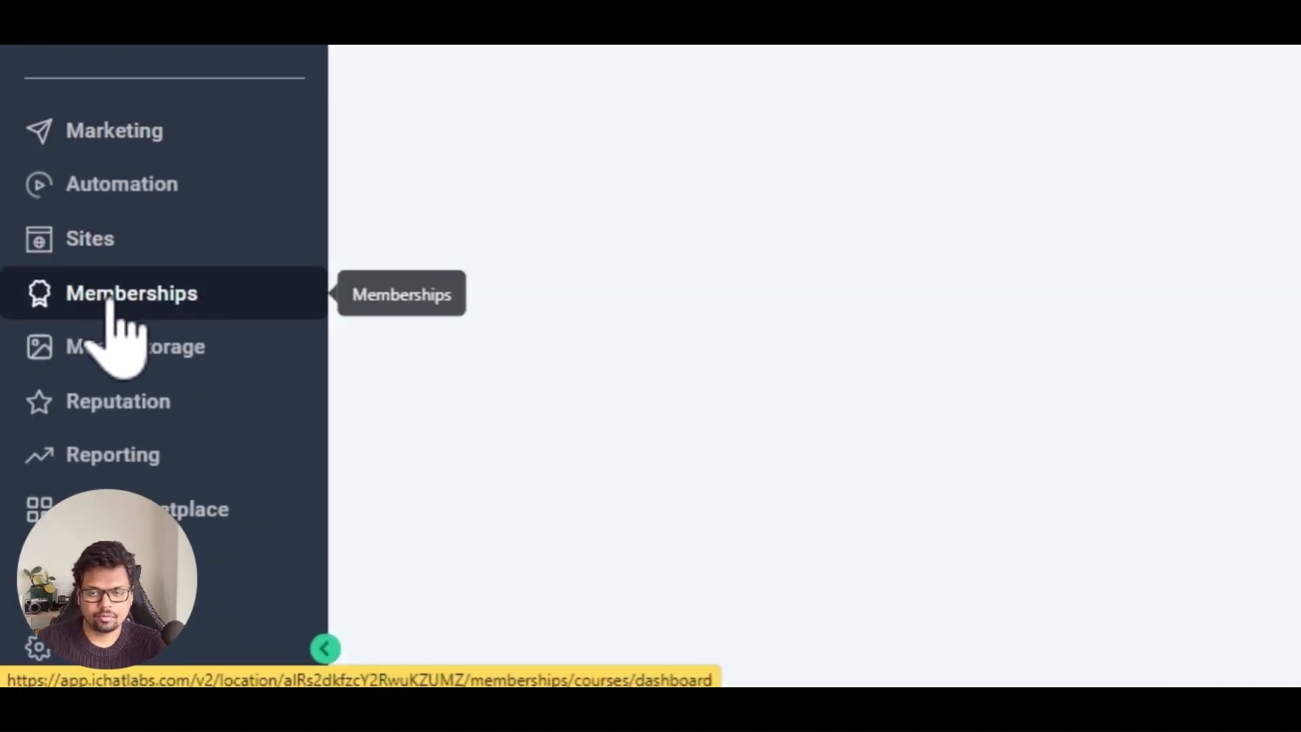
mouse_move(633, 139)
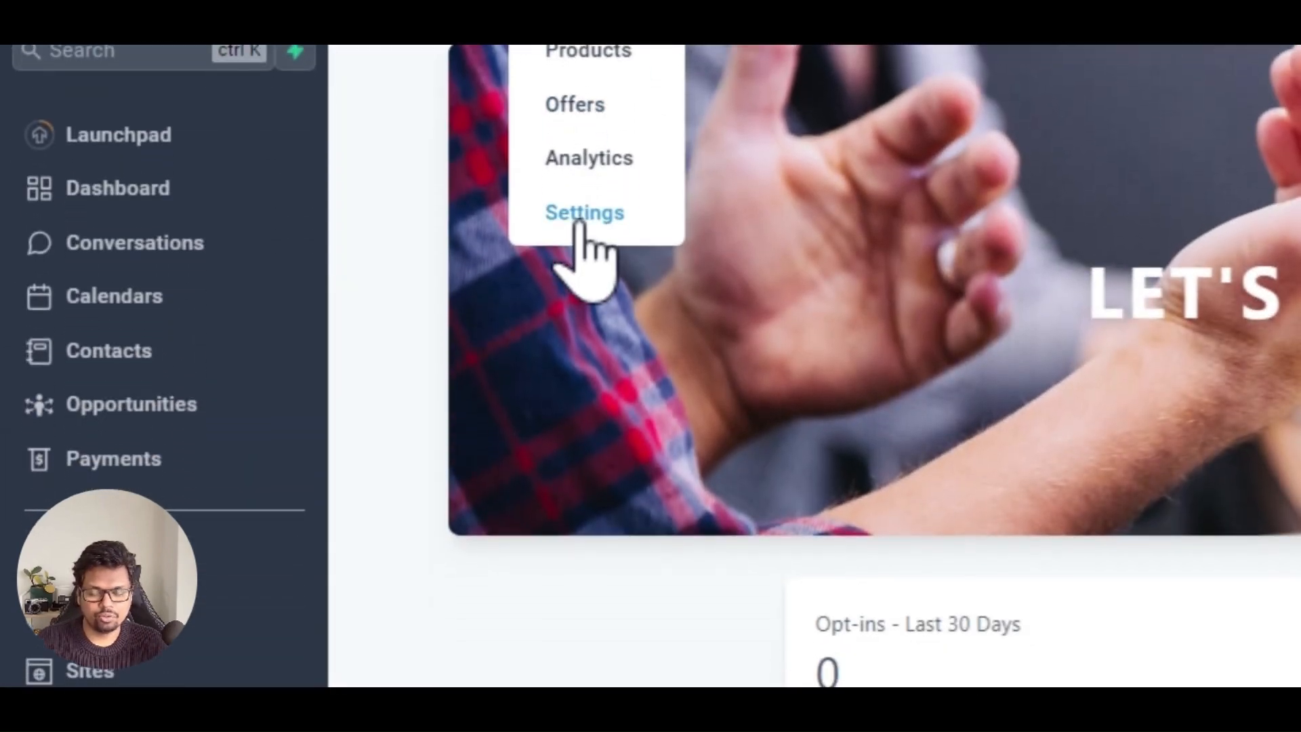
click(581, 215)
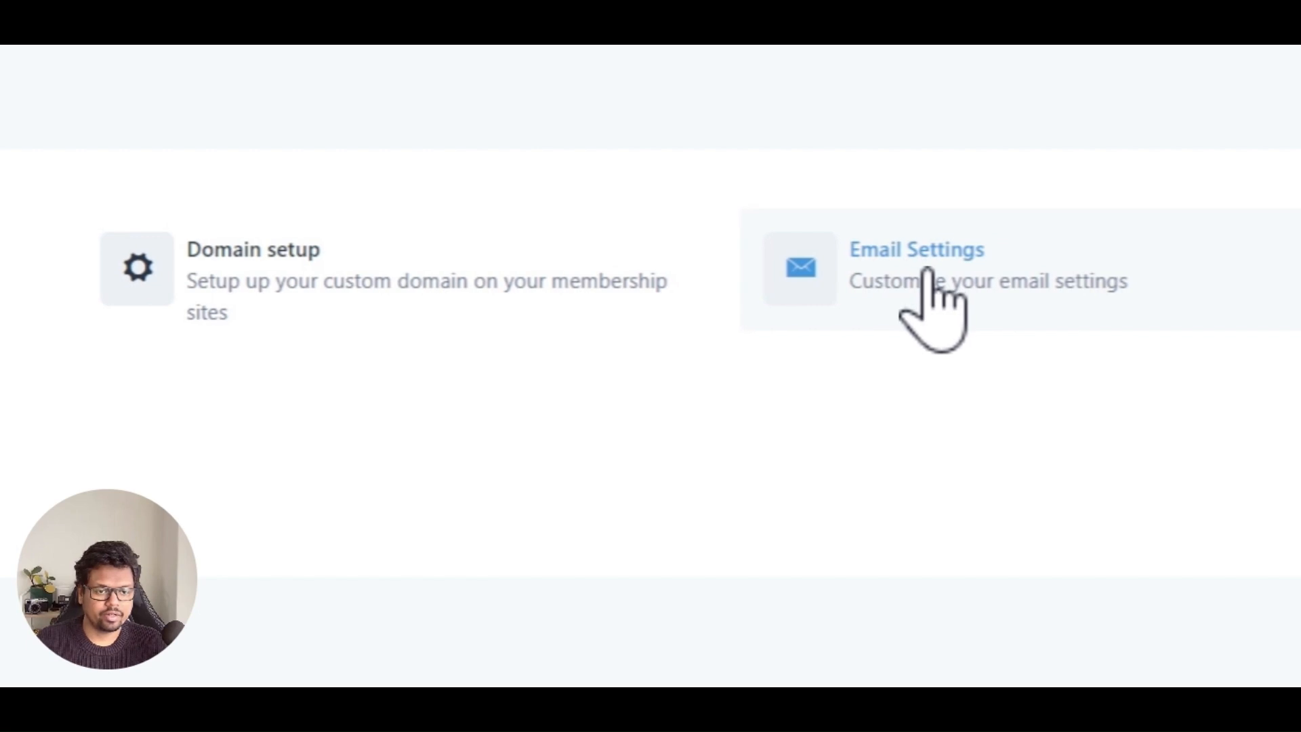
click(930, 274)
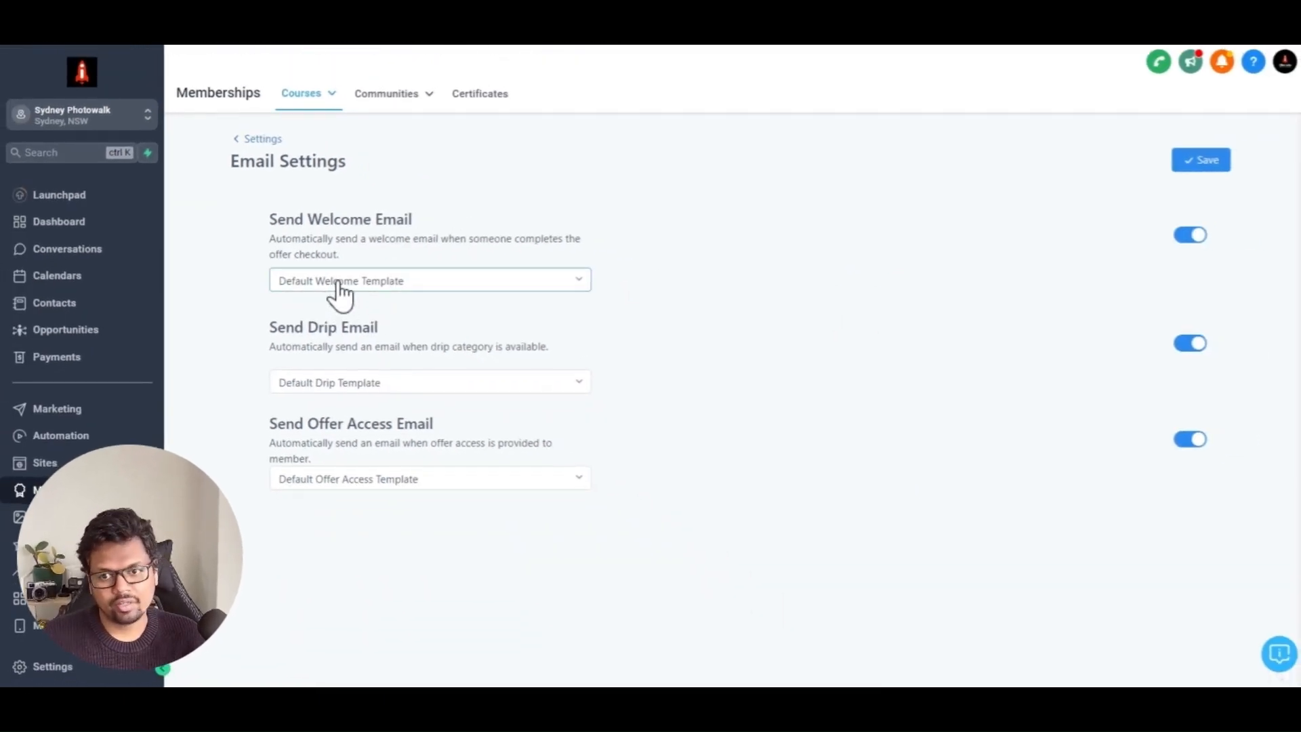
Step: Set the Send Welcome Email template to "Login to courses"
click(339, 291)
scroll(383, 327, down, 3)
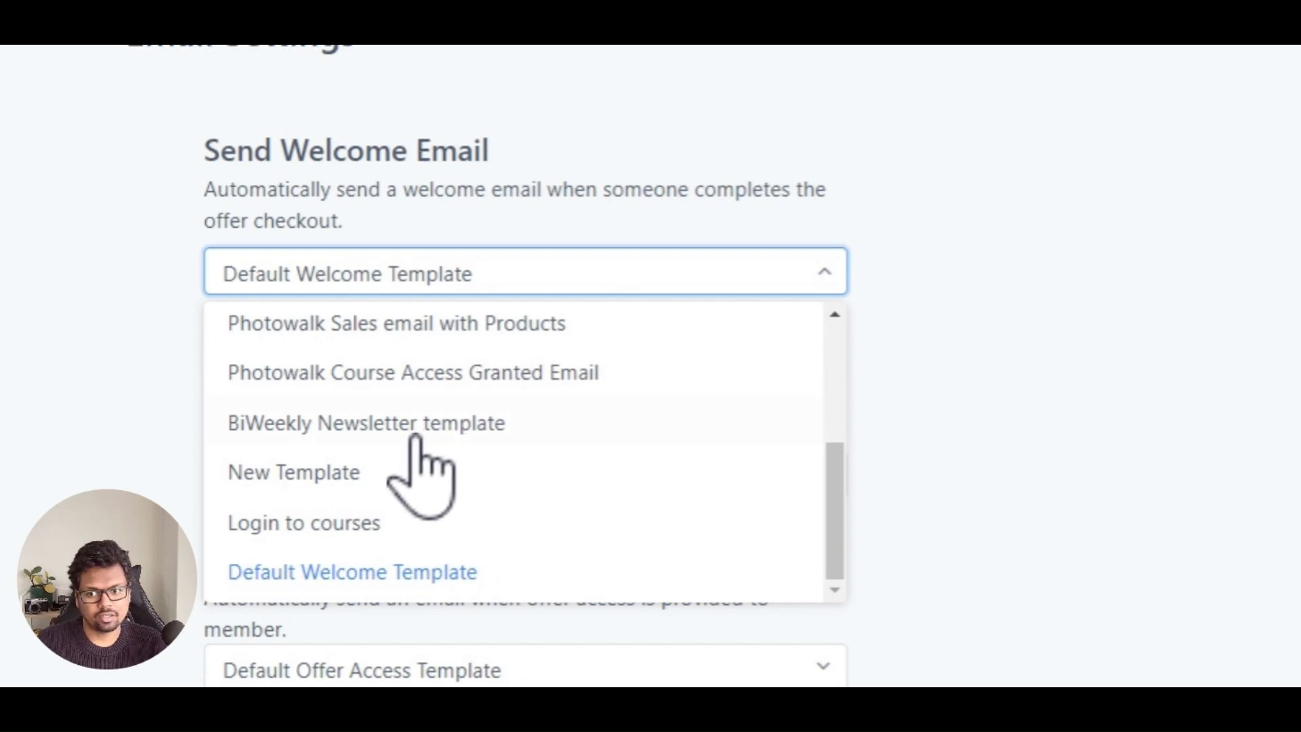
click(350, 526)
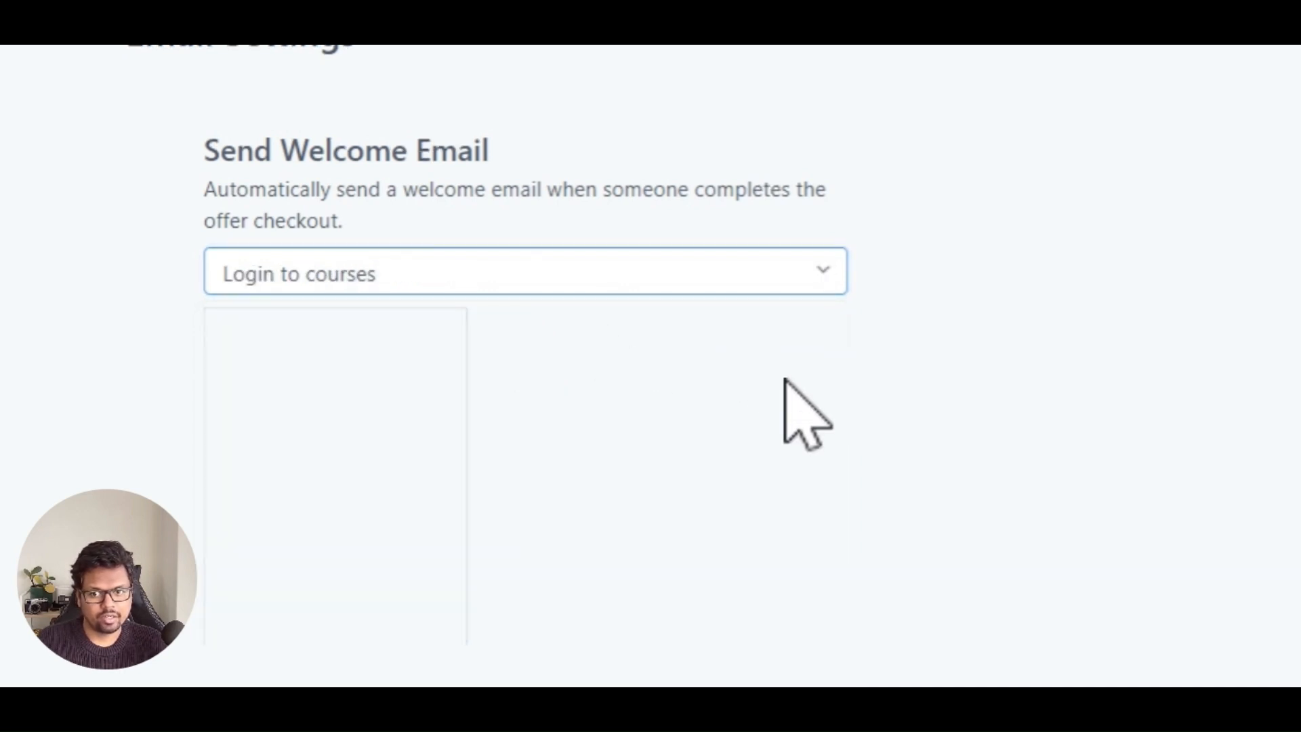
Step: Open the assigned Login to courses template in the editor to review it, then close the editor
mouse_move(351, 392)
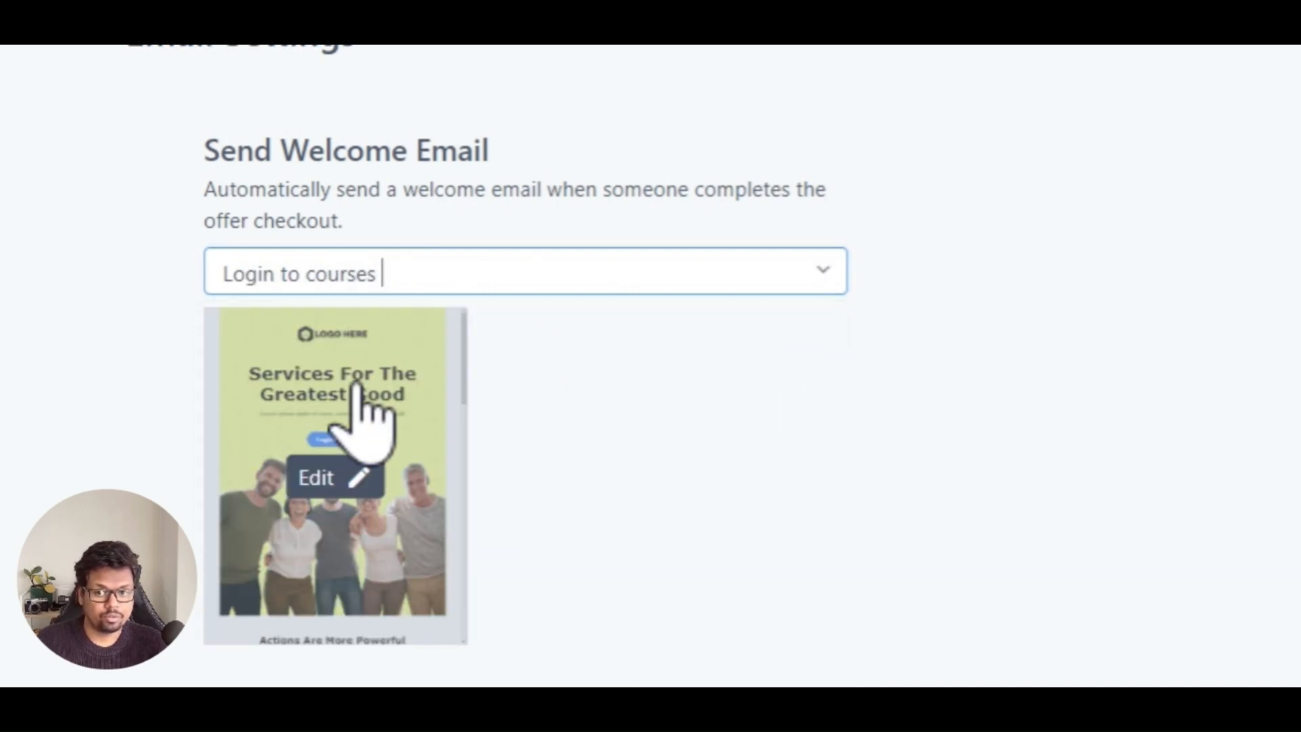
click(336, 479)
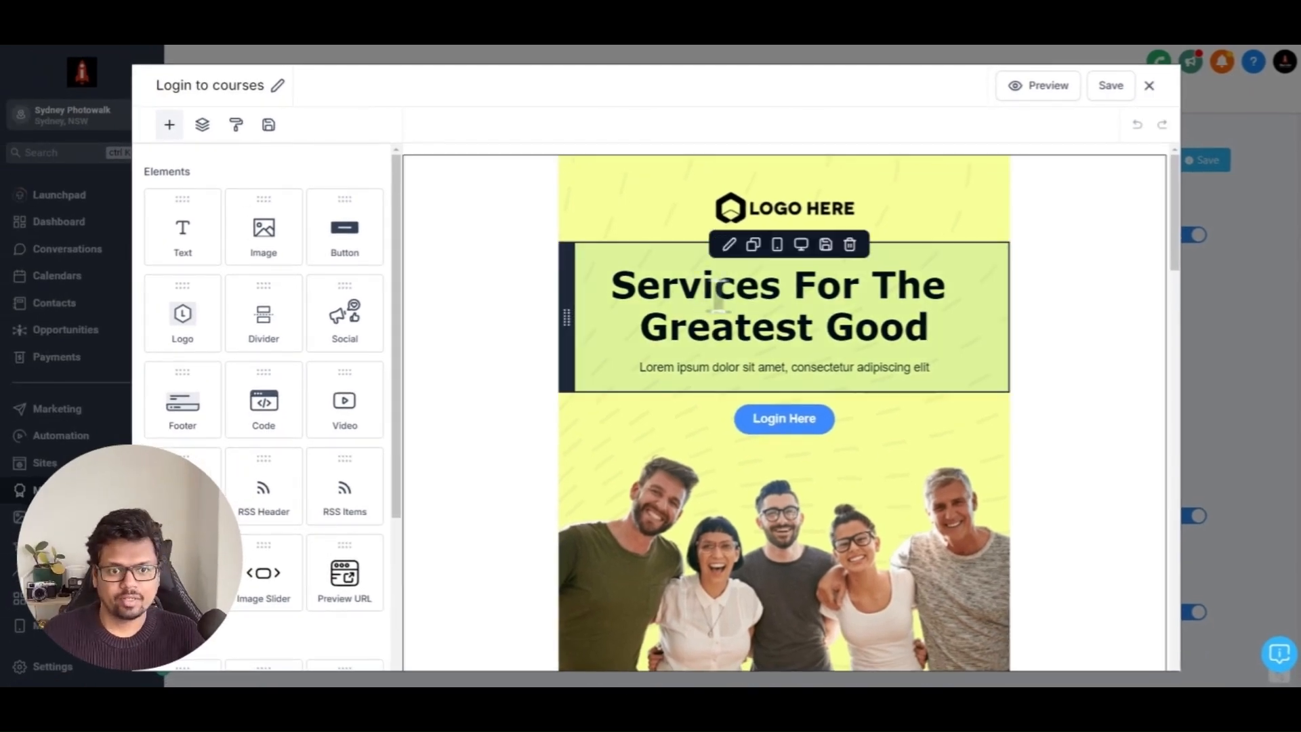
scroll(613, 352, down, 6)
scroll(807, 256, up, 8)
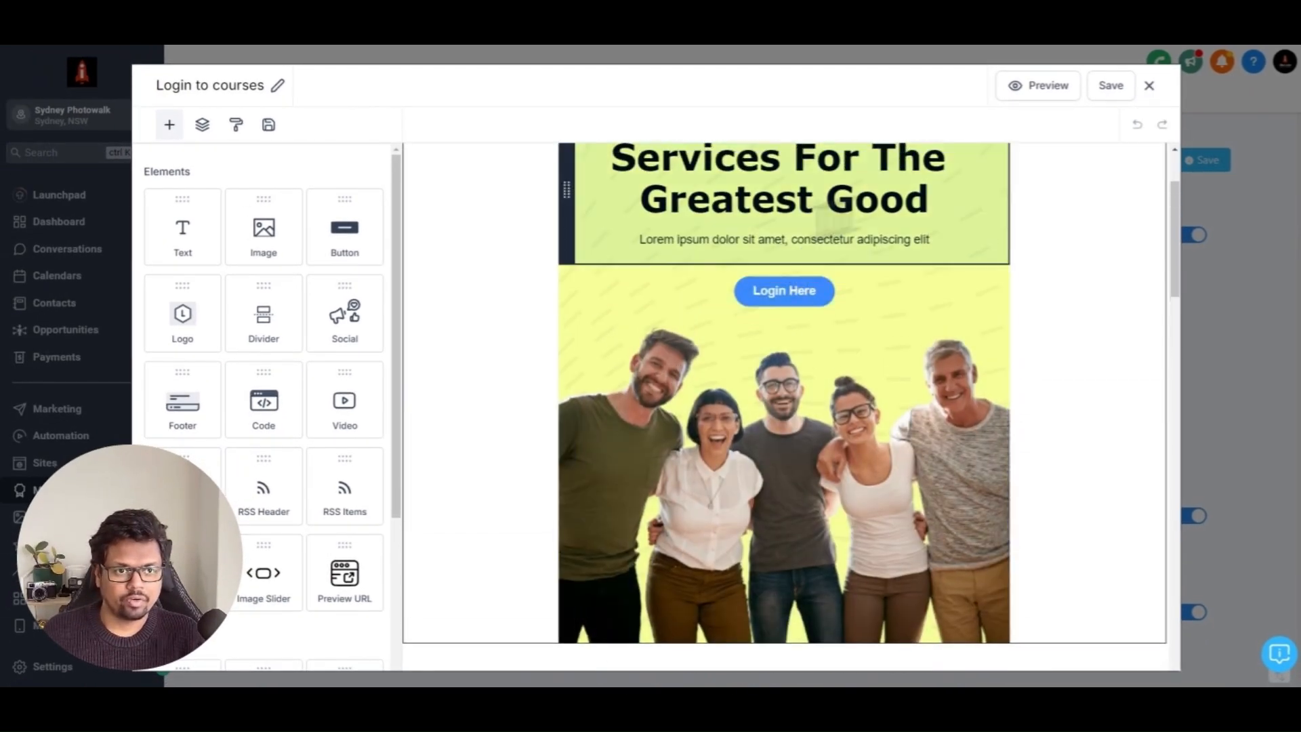
click(1149, 85)
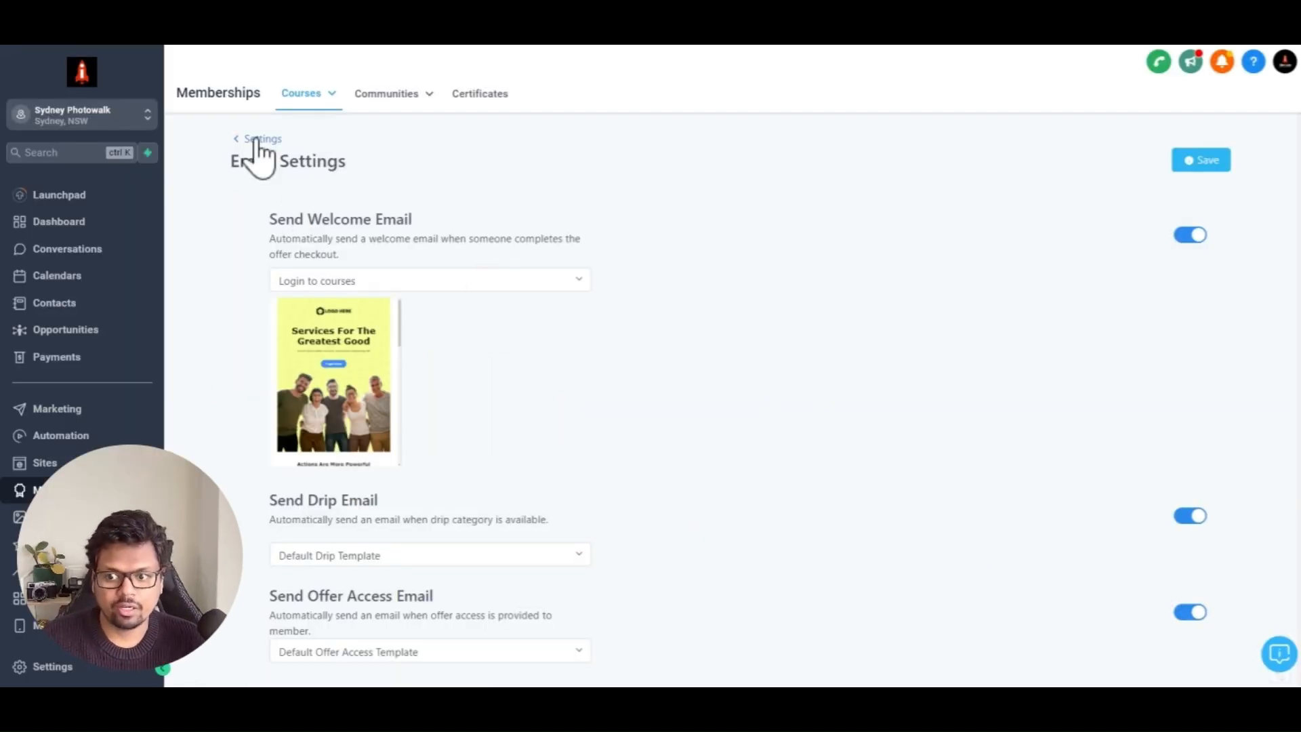
Step: Go to Automation and create a new workflow from scratch
click(48, 436)
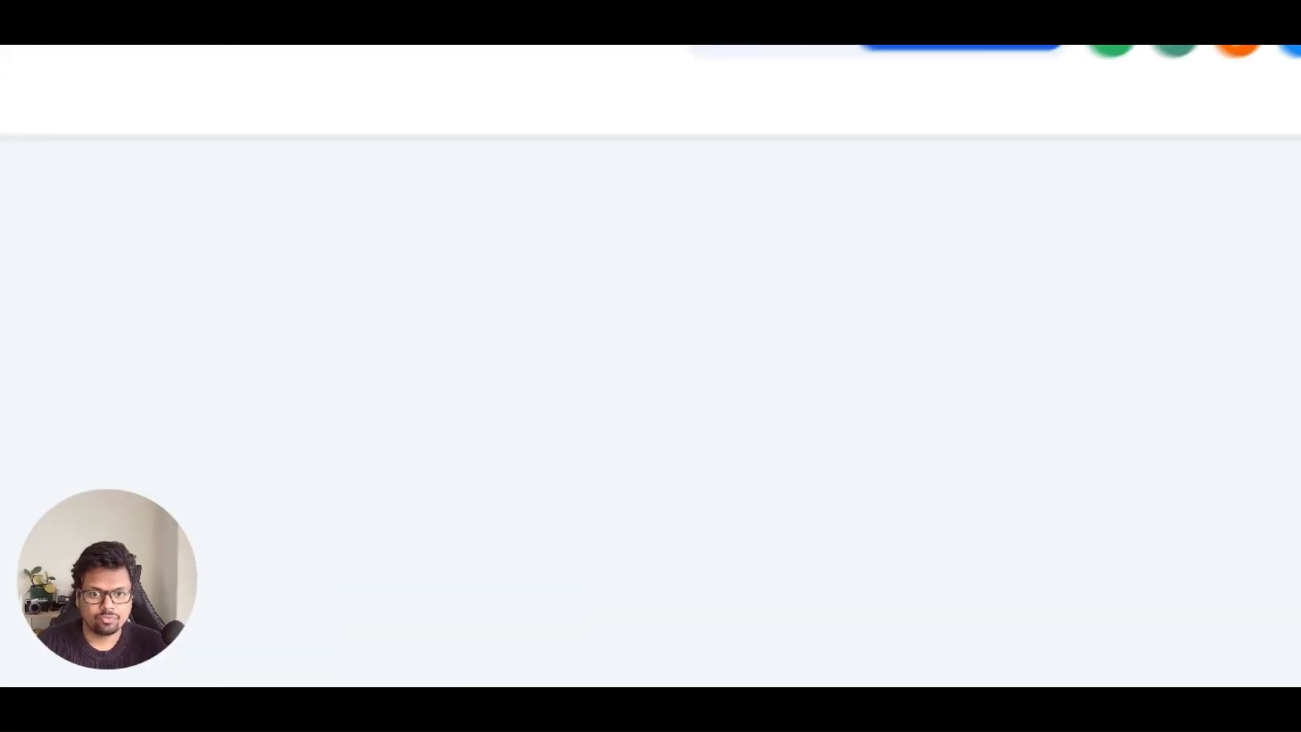
click(1016, 270)
click(993, 380)
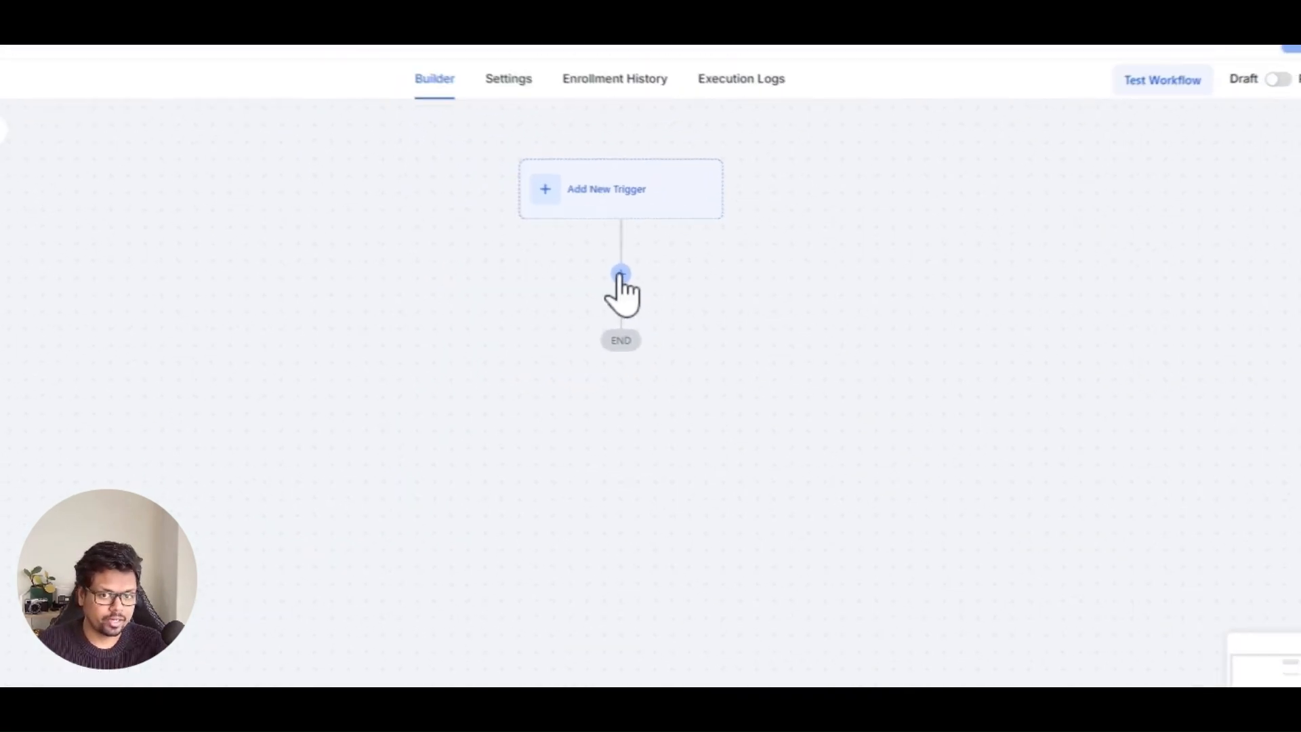
click(621, 275)
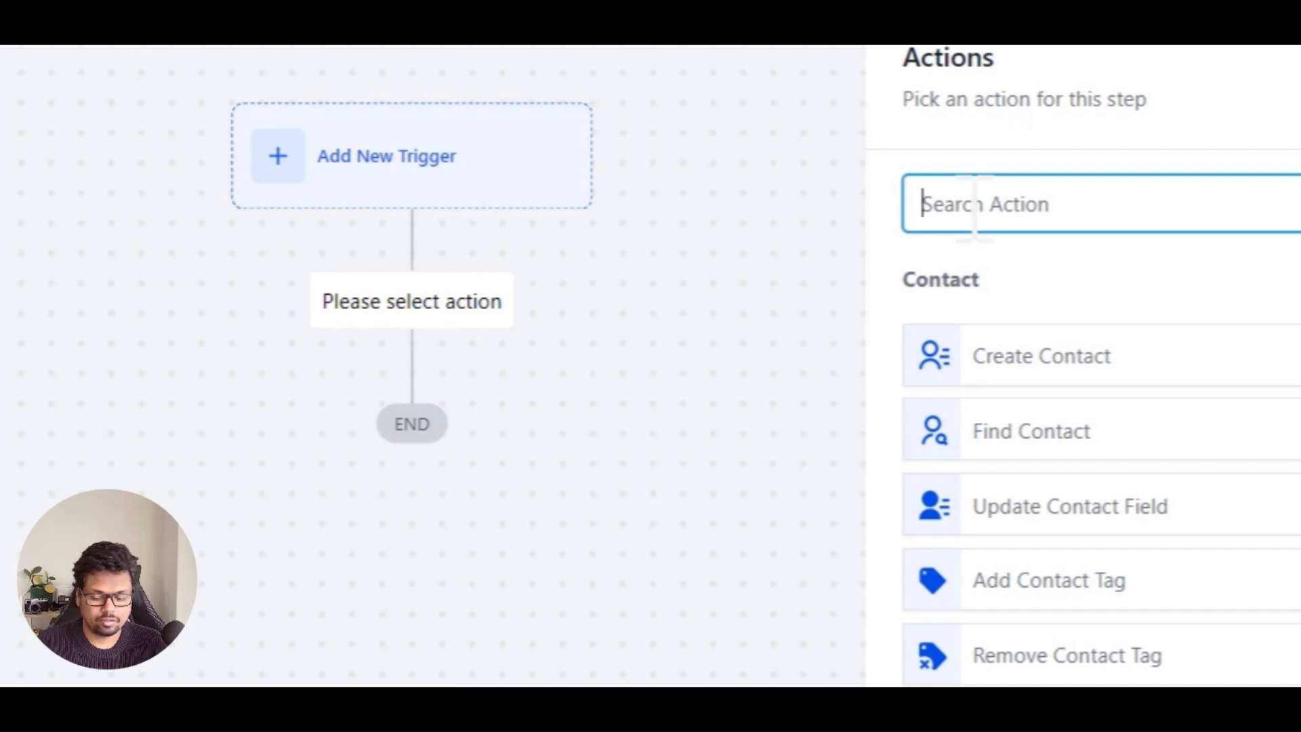
text(sms)
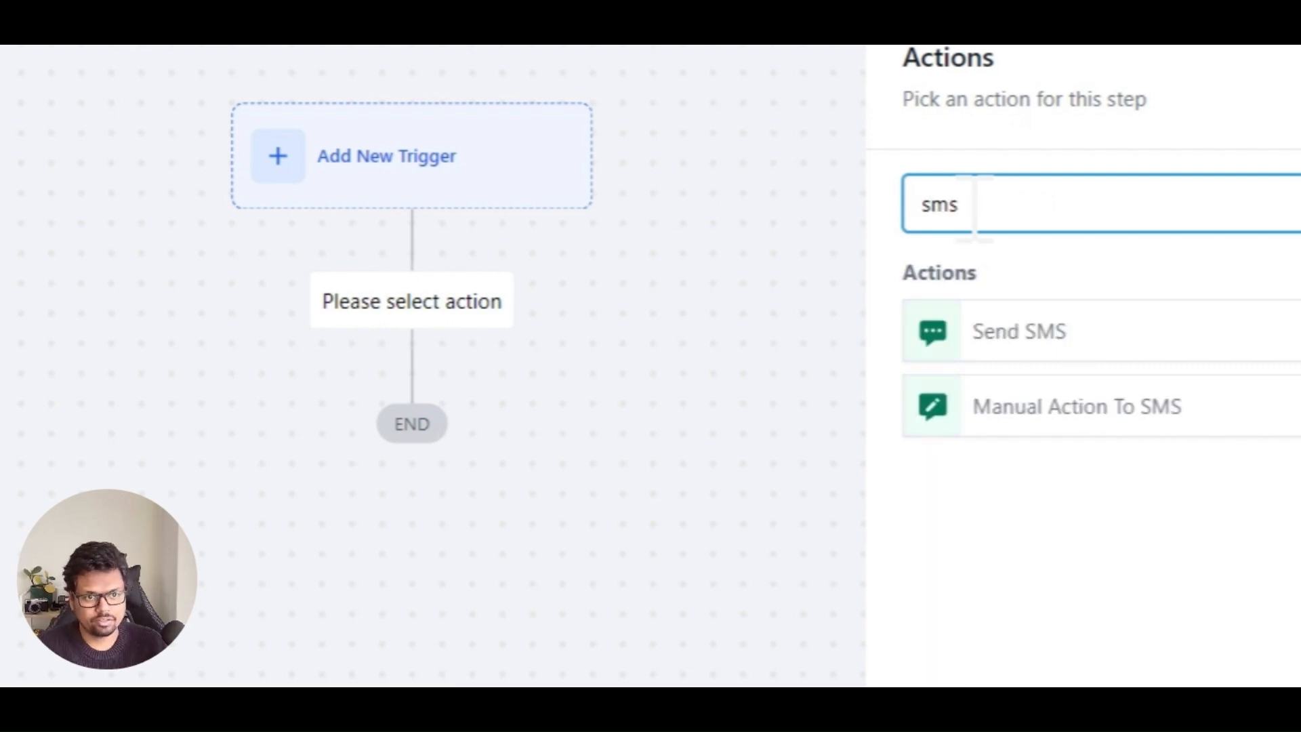
click(1037, 333)
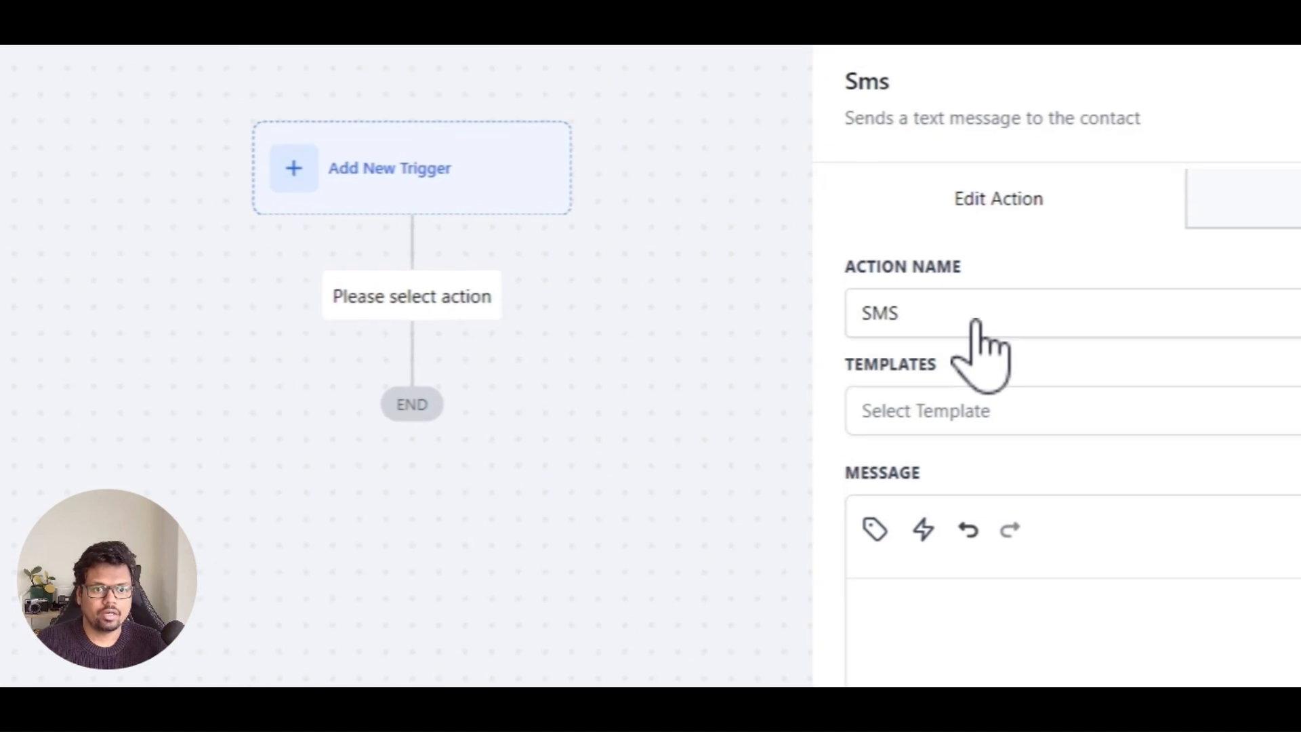
click(876, 521)
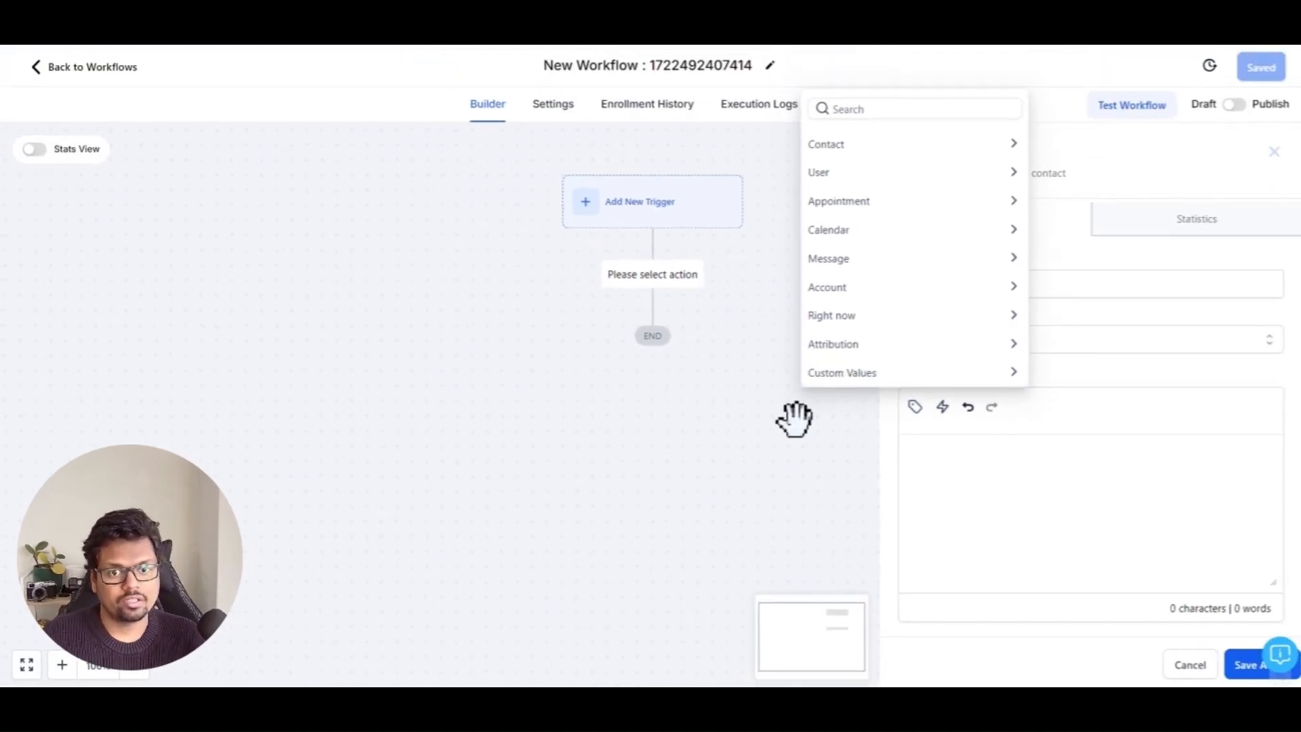
click(782, 431)
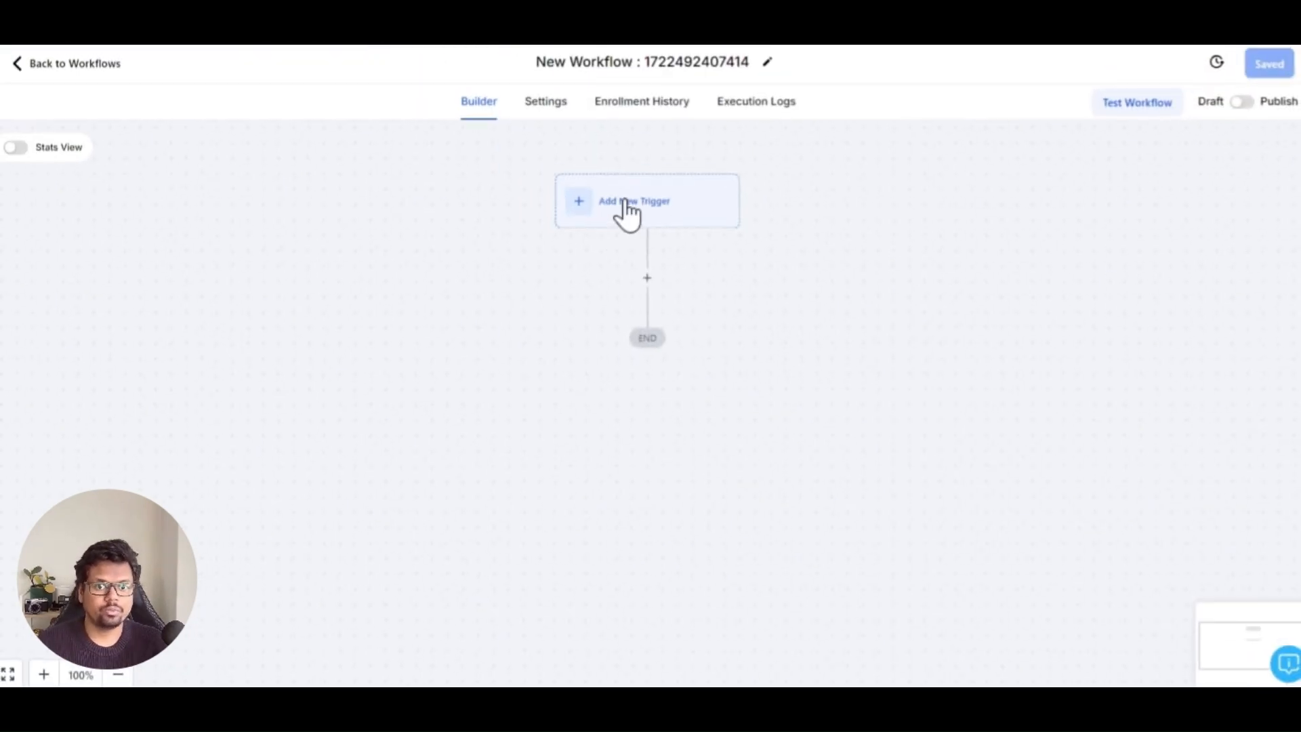
Step: Add an Offer Access Granted trigger from the Courses triggers to the workflow and save it
click(626, 212)
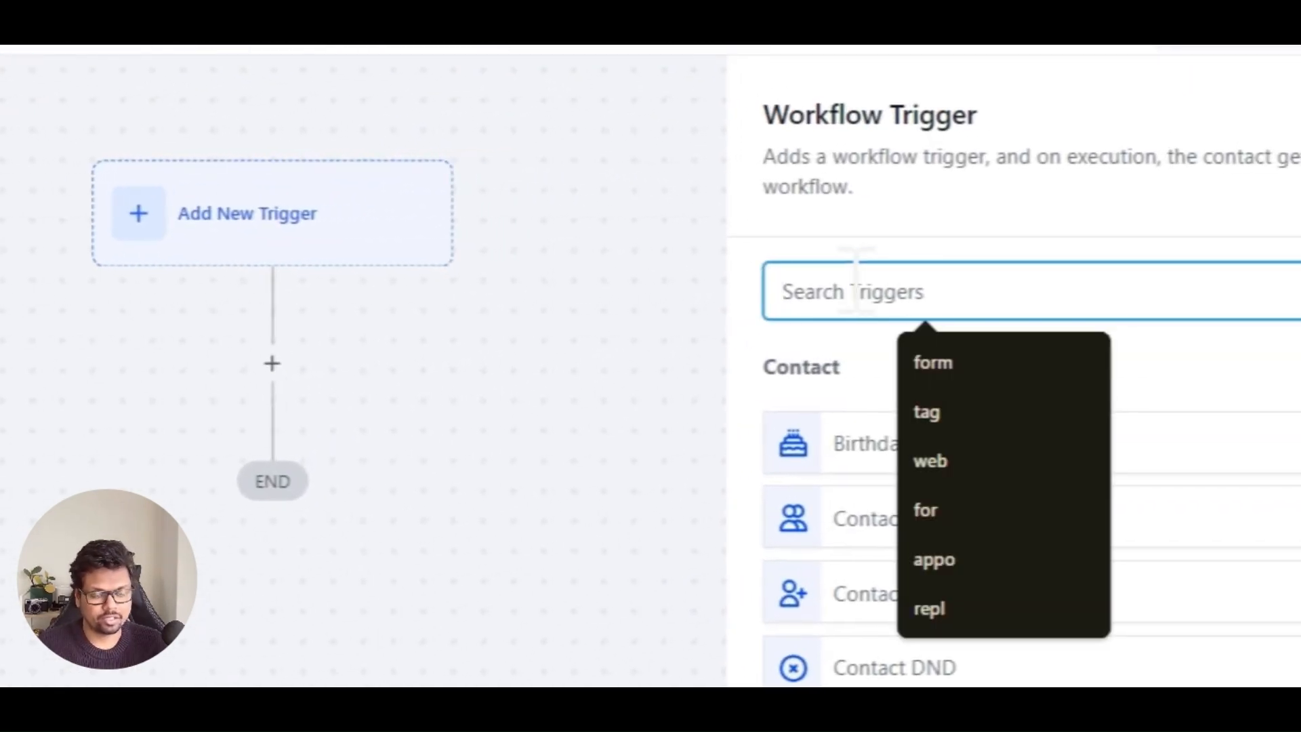
scroll(850, 623, down, 2)
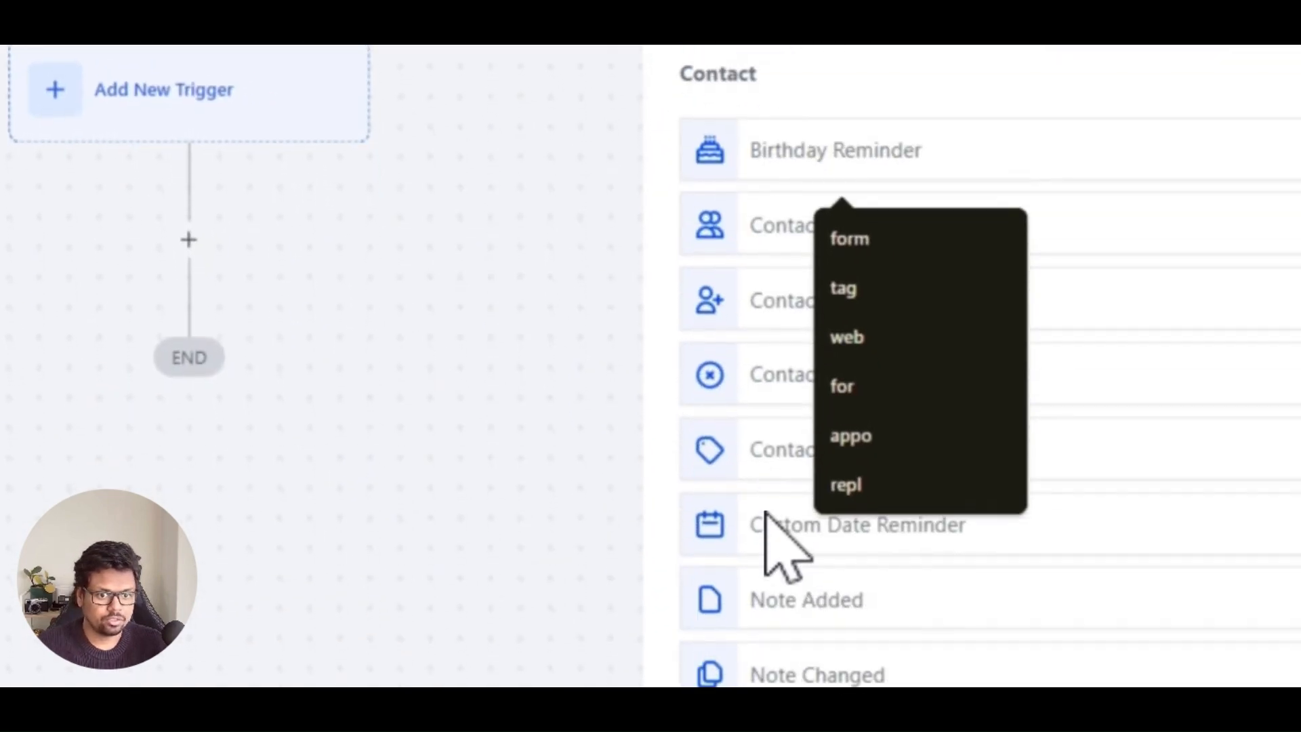
scroll(879, 302, up, 3)
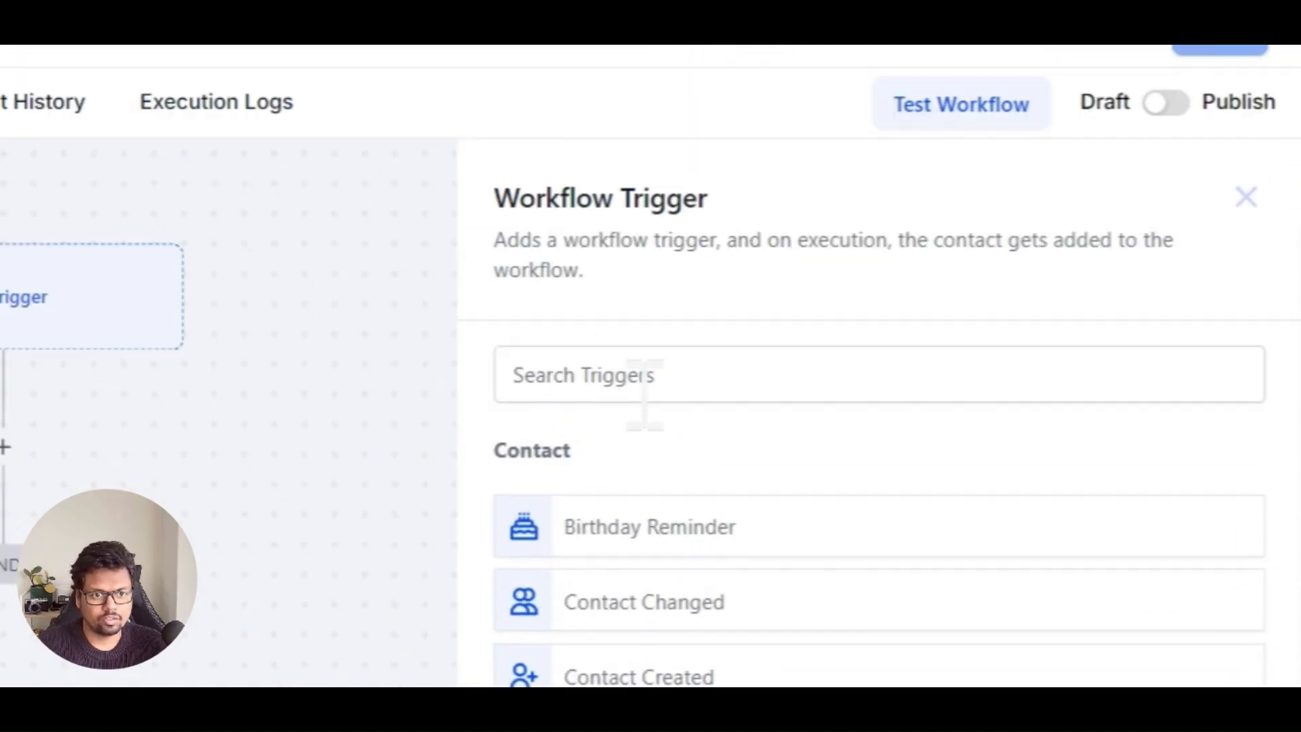
scroll(610, 509, down, 15)
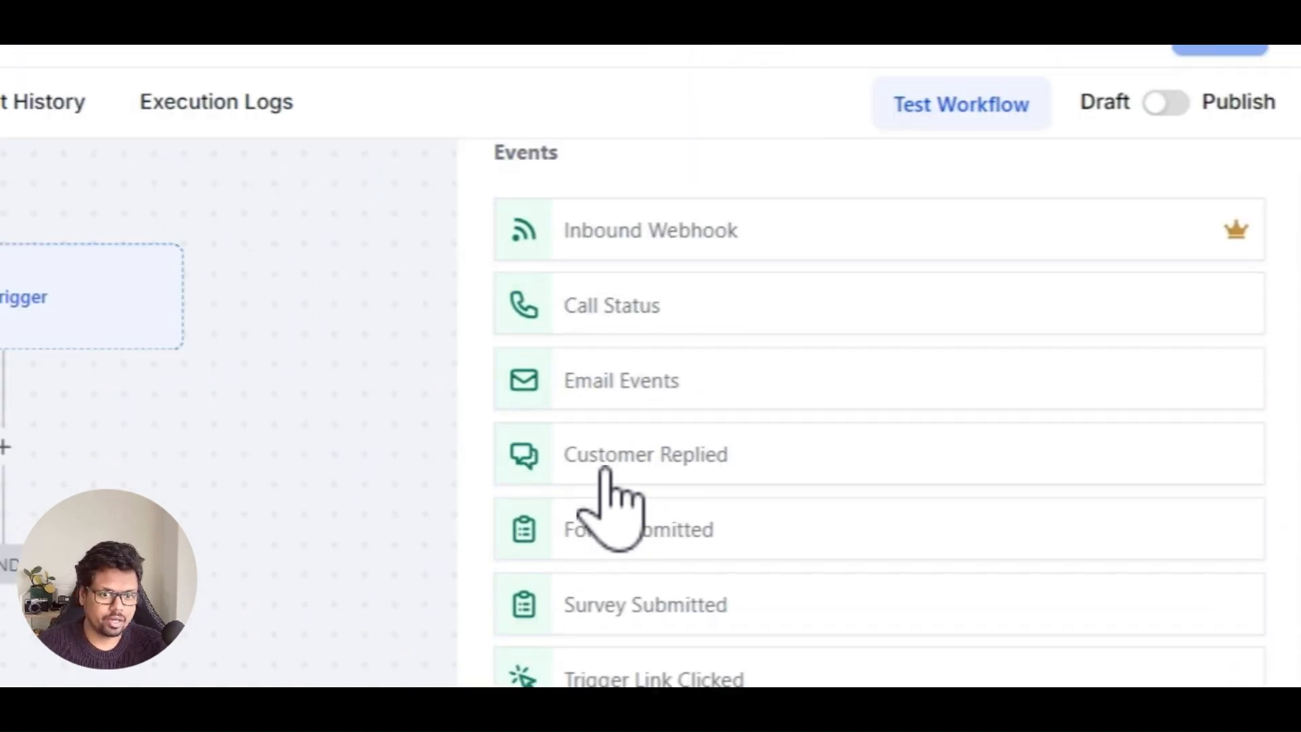
scroll(606, 467, down, 10)
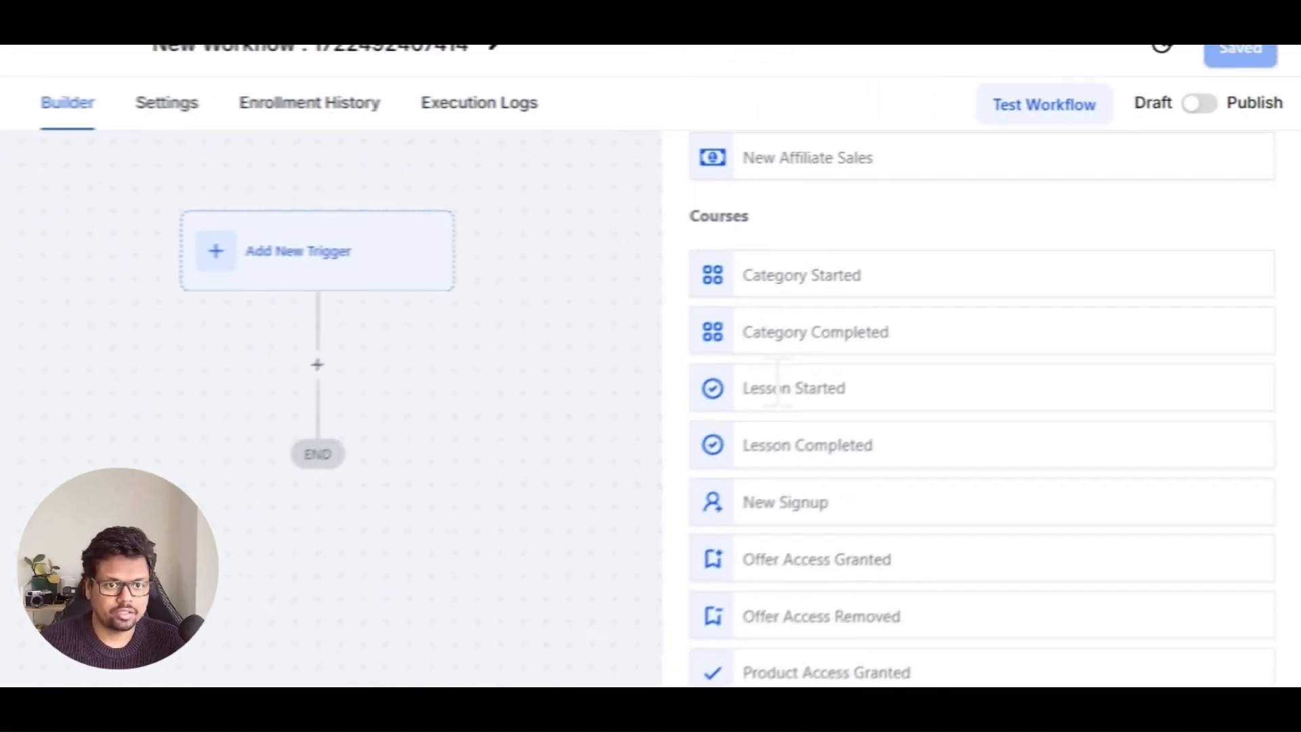
scroll(989, 305, down, 1)
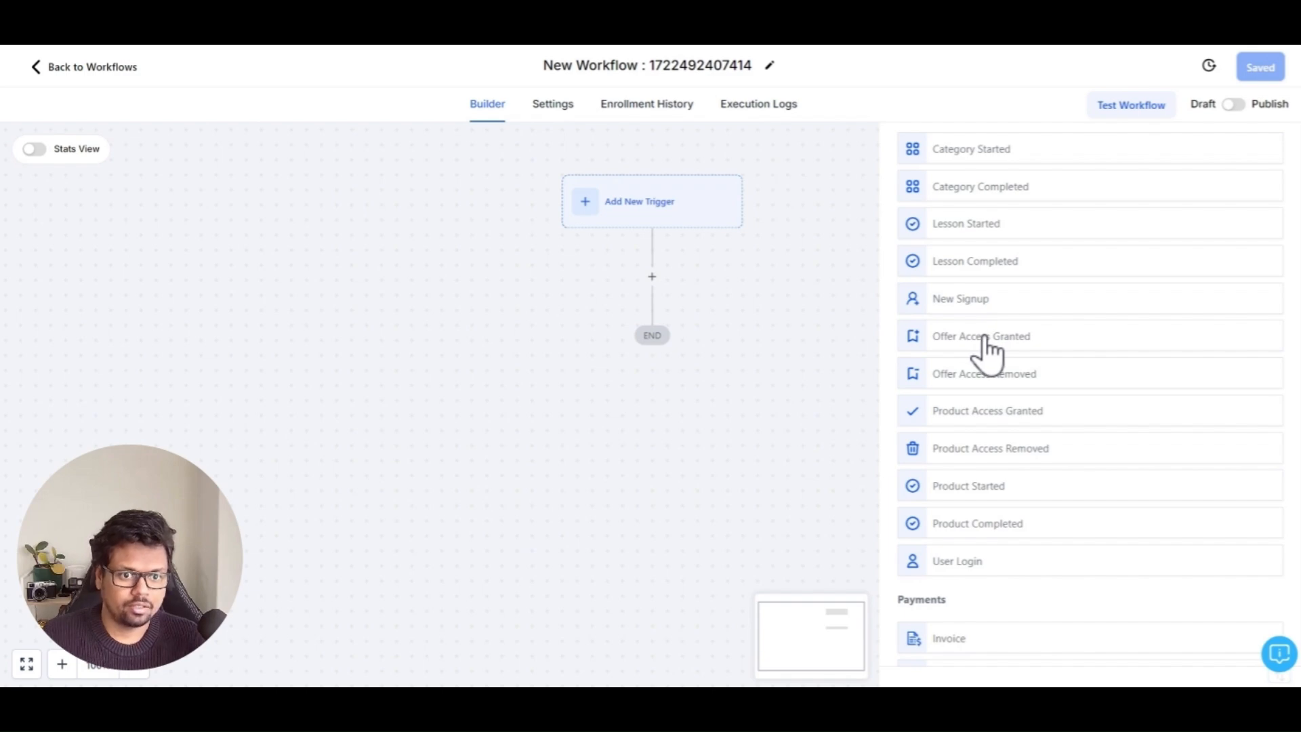
click(967, 349)
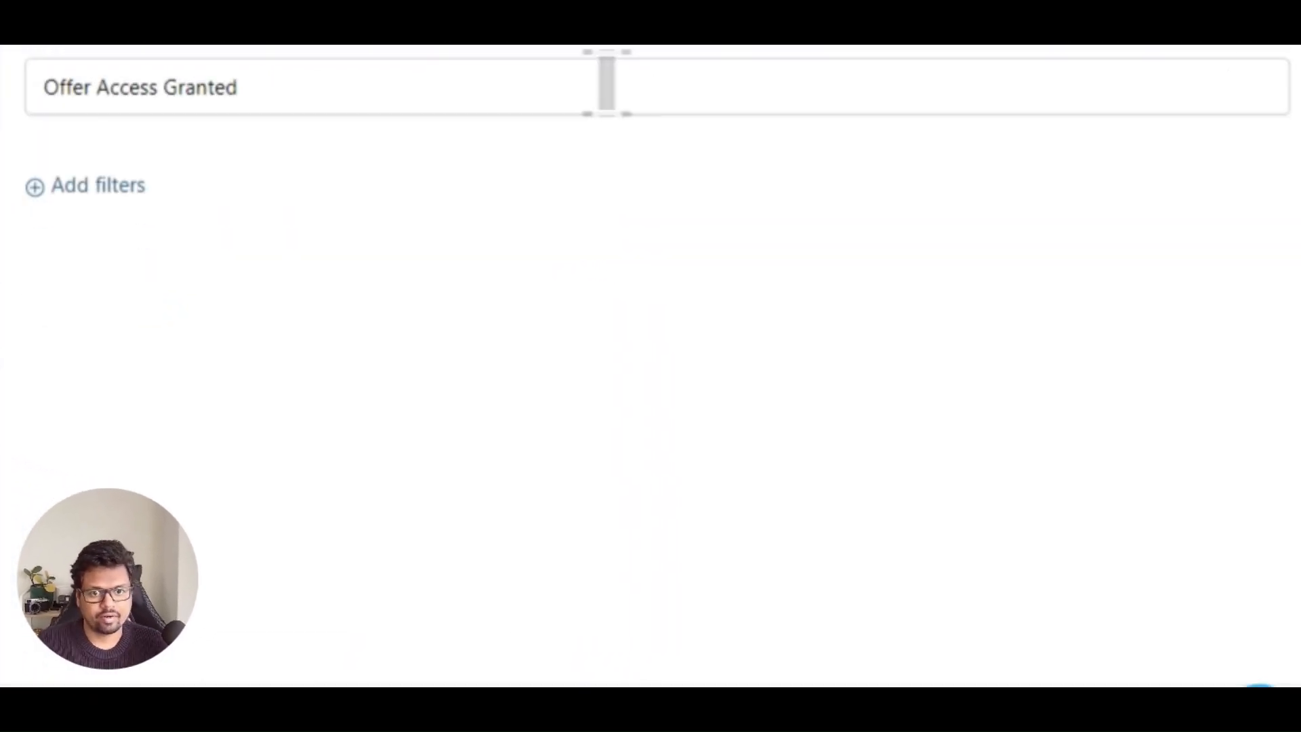
click(1190, 653)
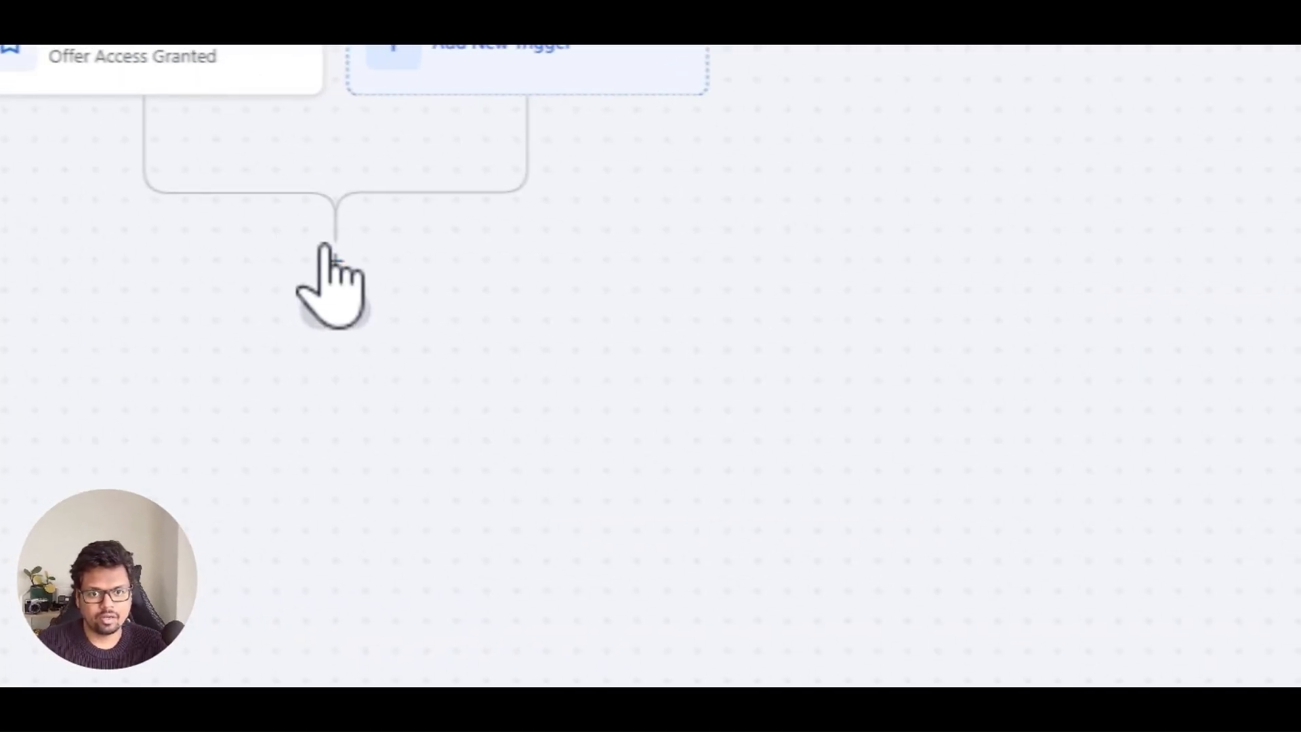
Step: Add a Send SMS action below the Offer Access Granted trigger
click(329, 268)
text(s)
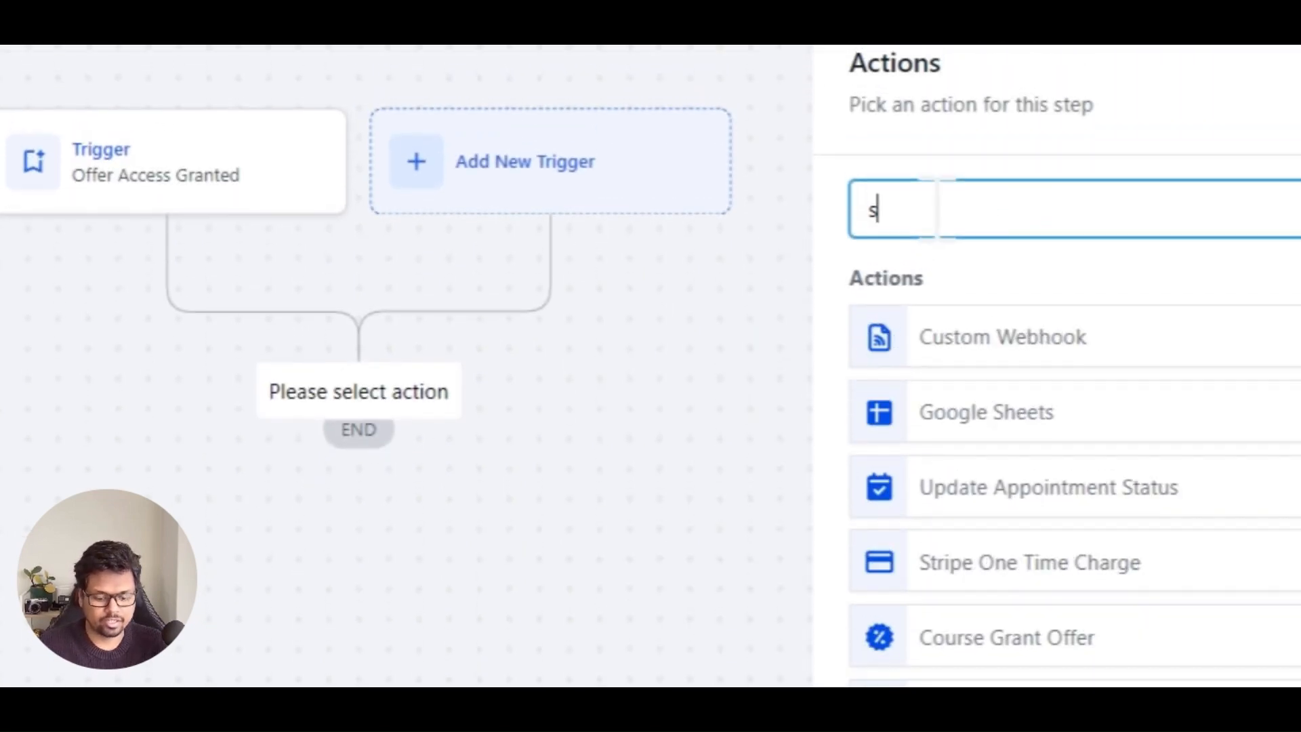
text(ms)
click(955, 335)
Step: Insert the Course > Offer Access Granted > Login URL (Magic Link) custom value into the SMS message
click(882, 569)
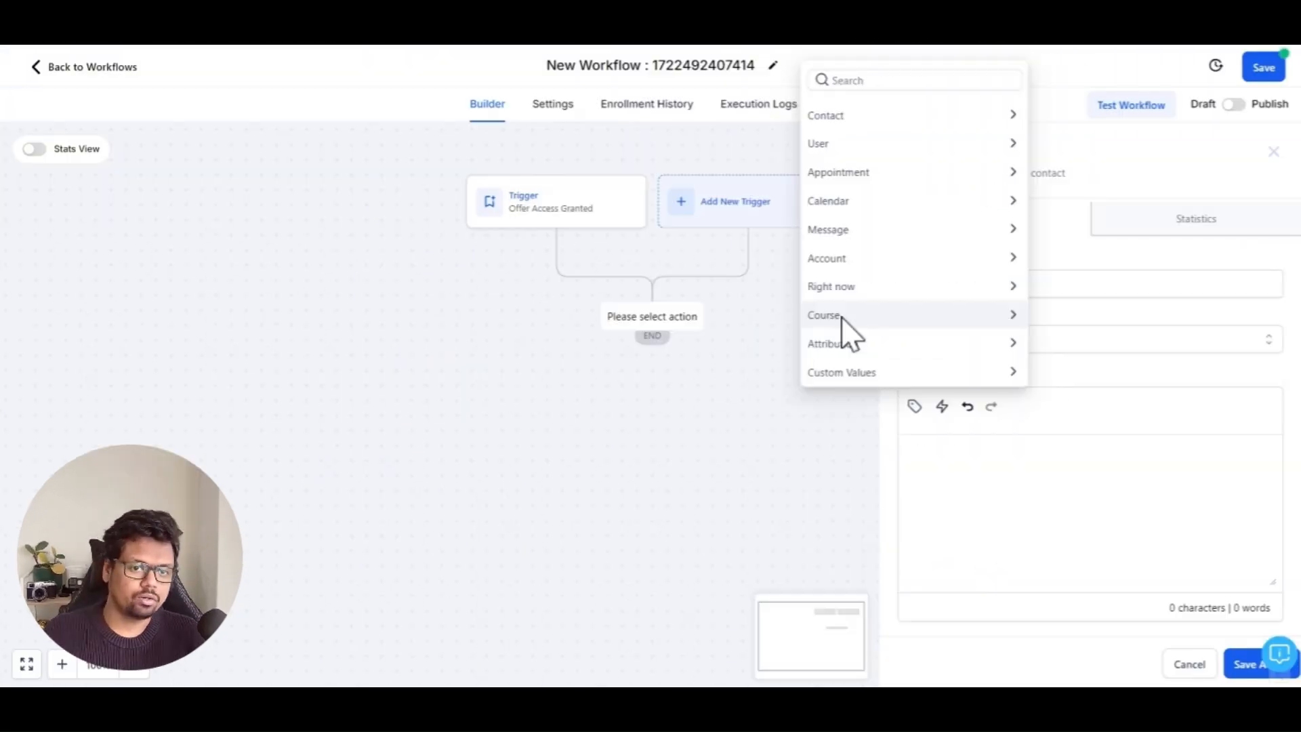
click(840, 316)
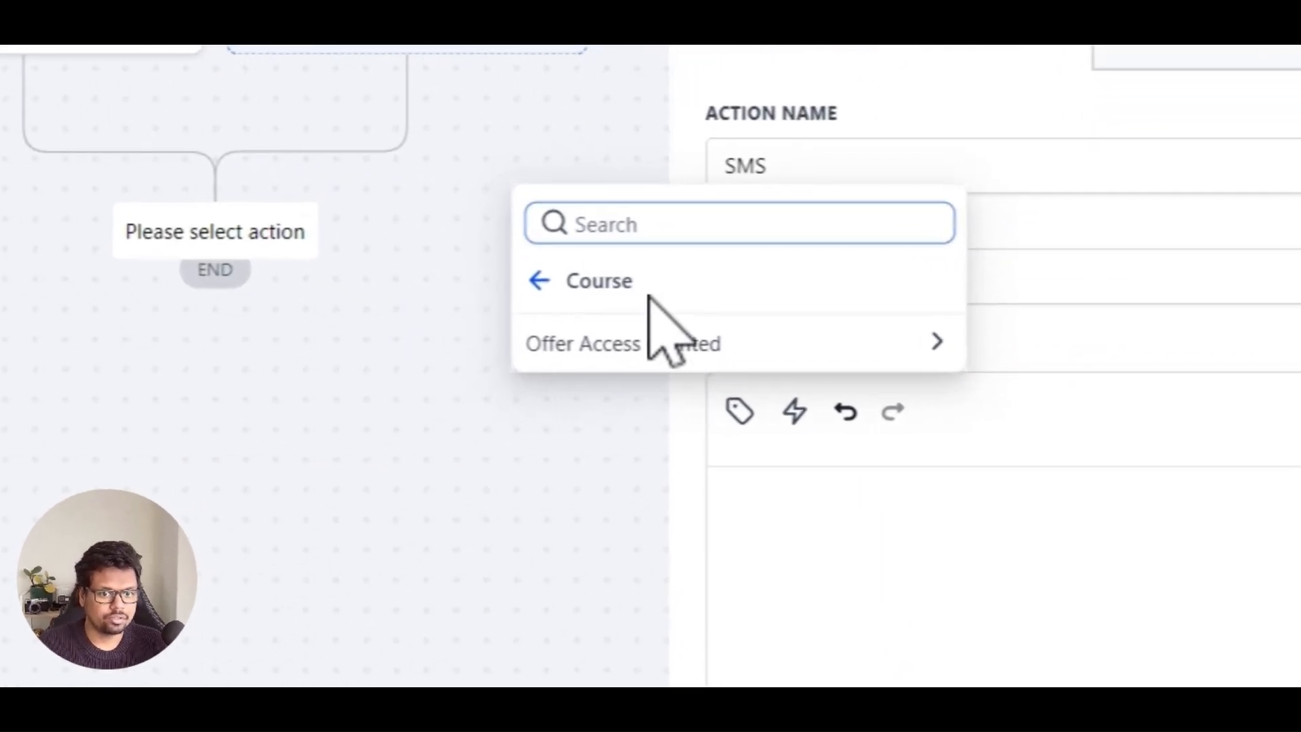
click(665, 345)
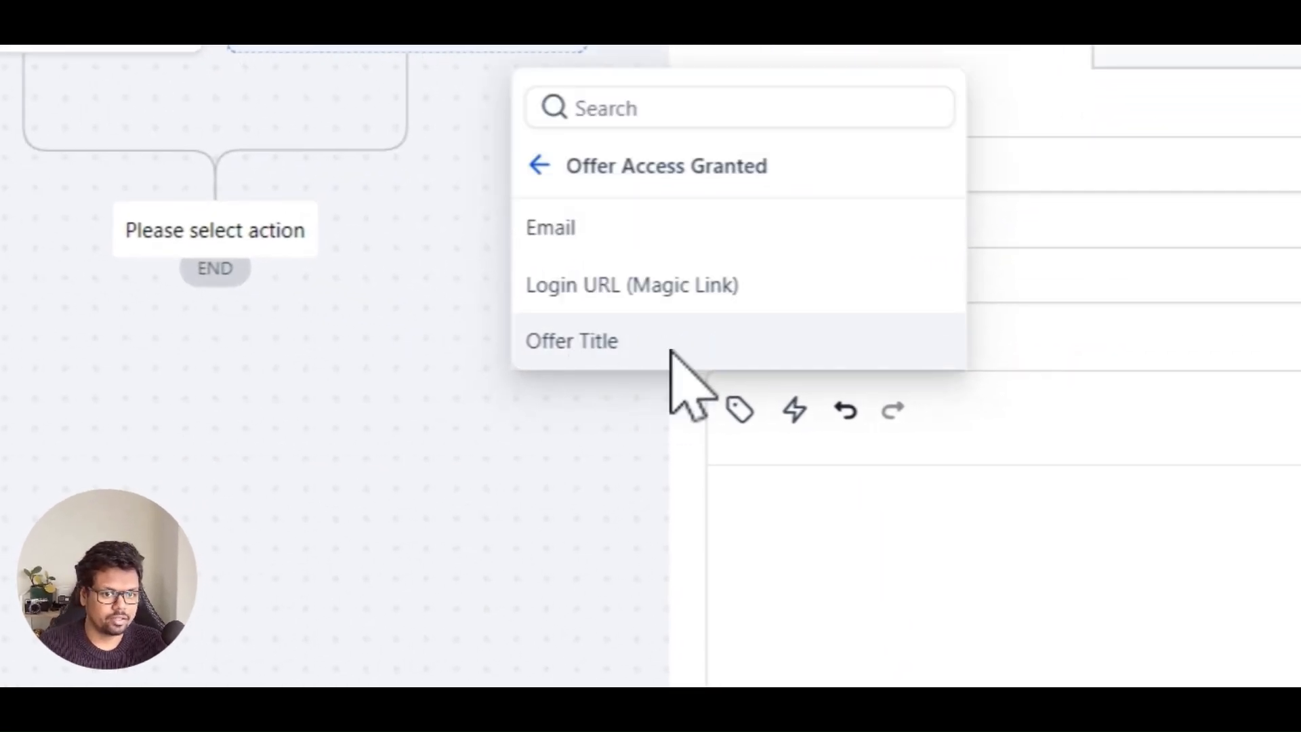
click(610, 288)
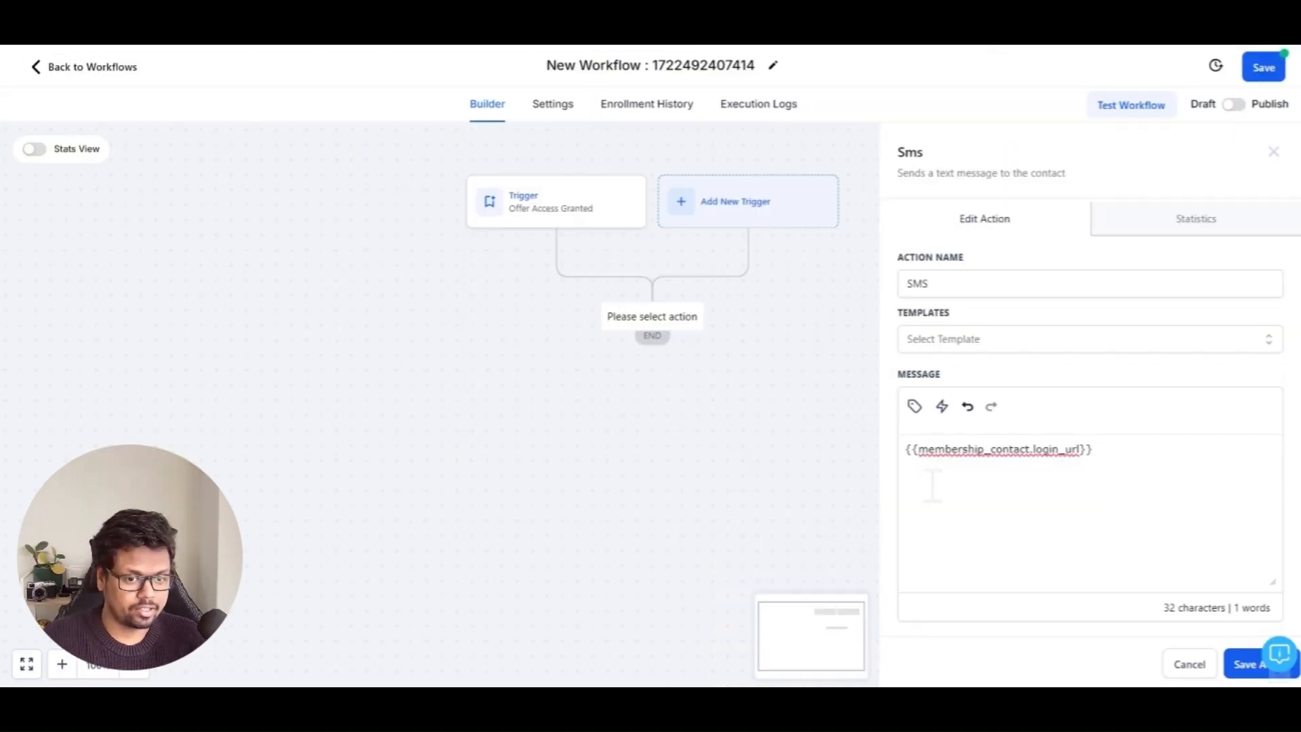
click(1029, 450)
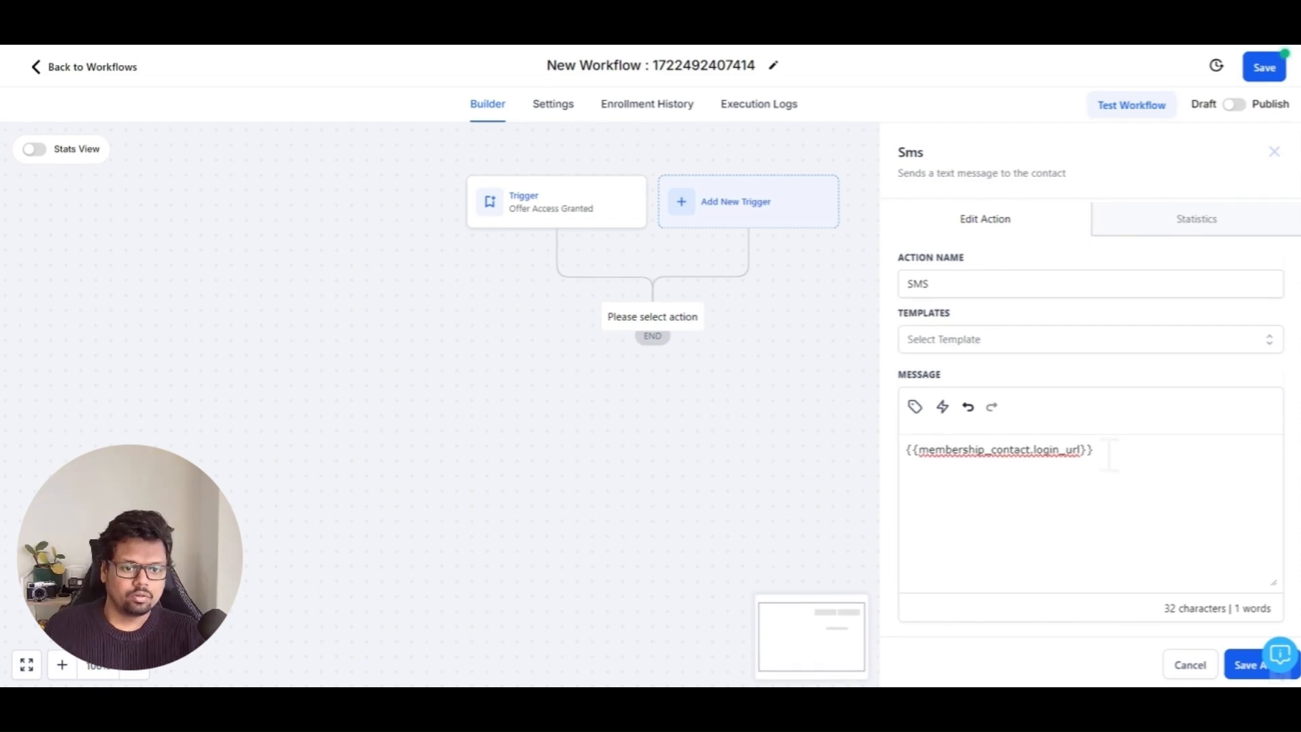